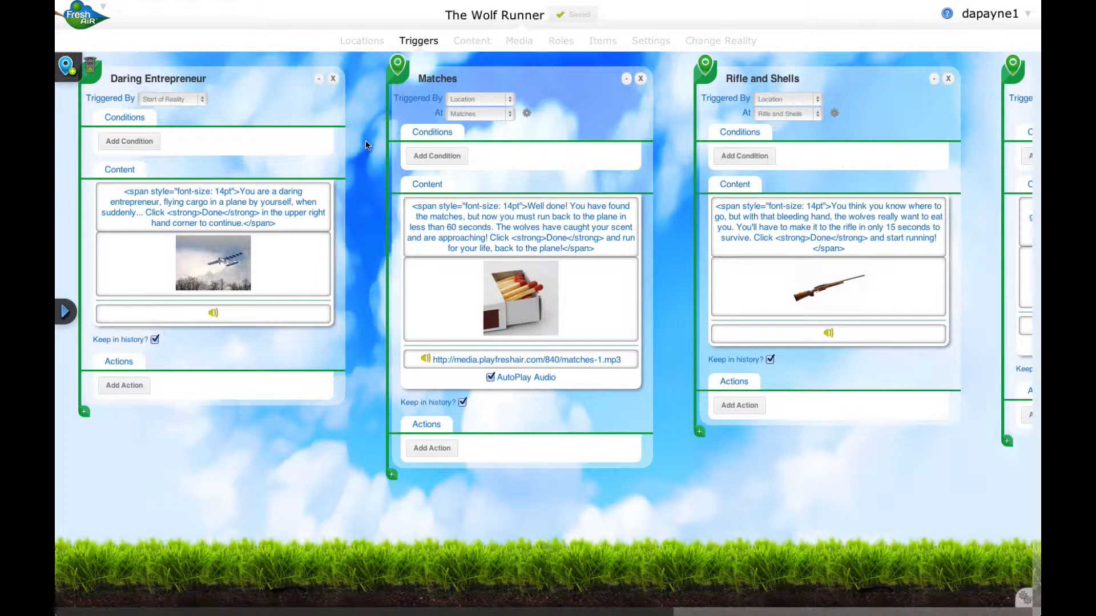
Compare the location markers on the map with the project's start-of-reality and location-based triggers
click(368, 45)
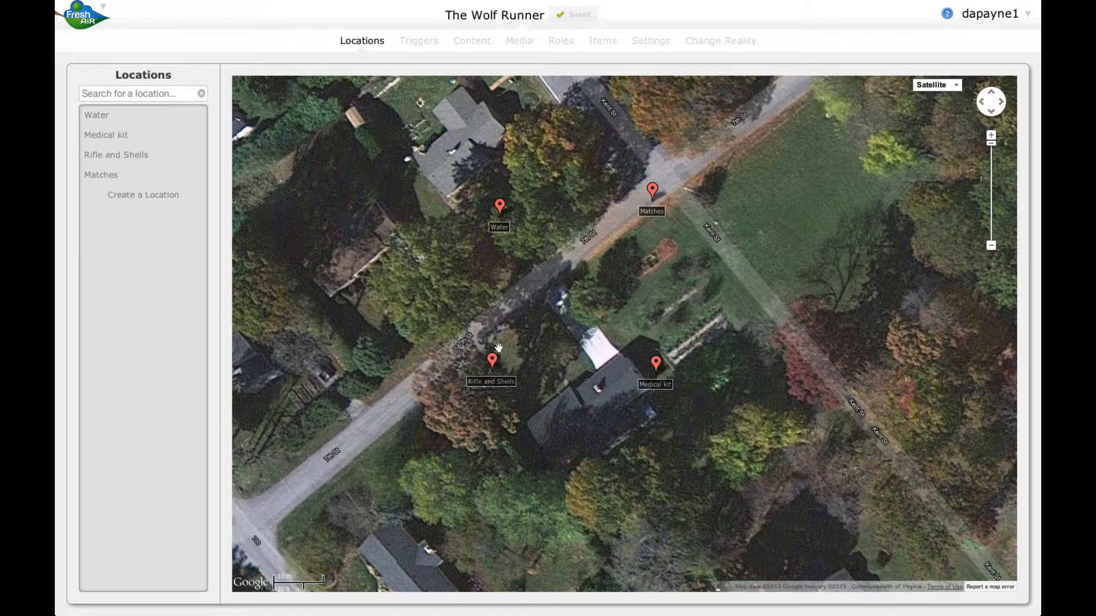
click(415, 41)
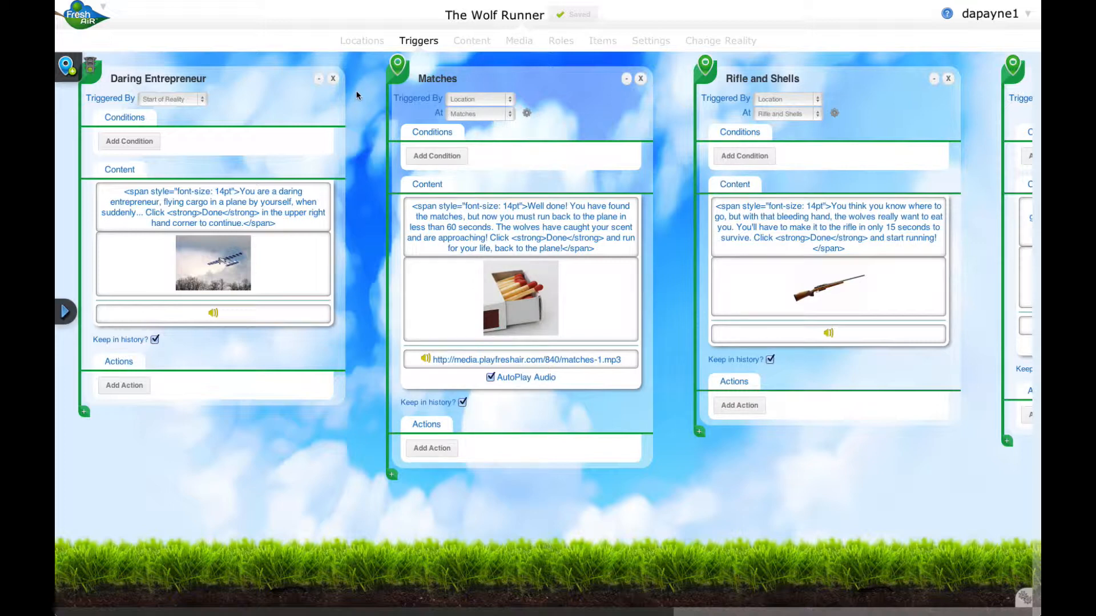
click(362, 42)
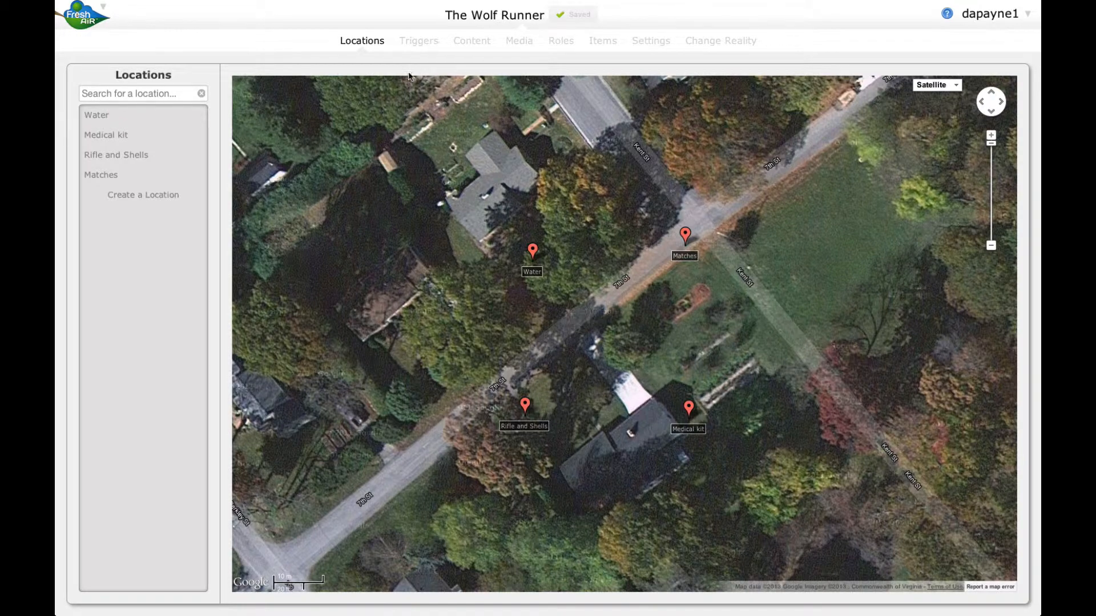
click(407, 42)
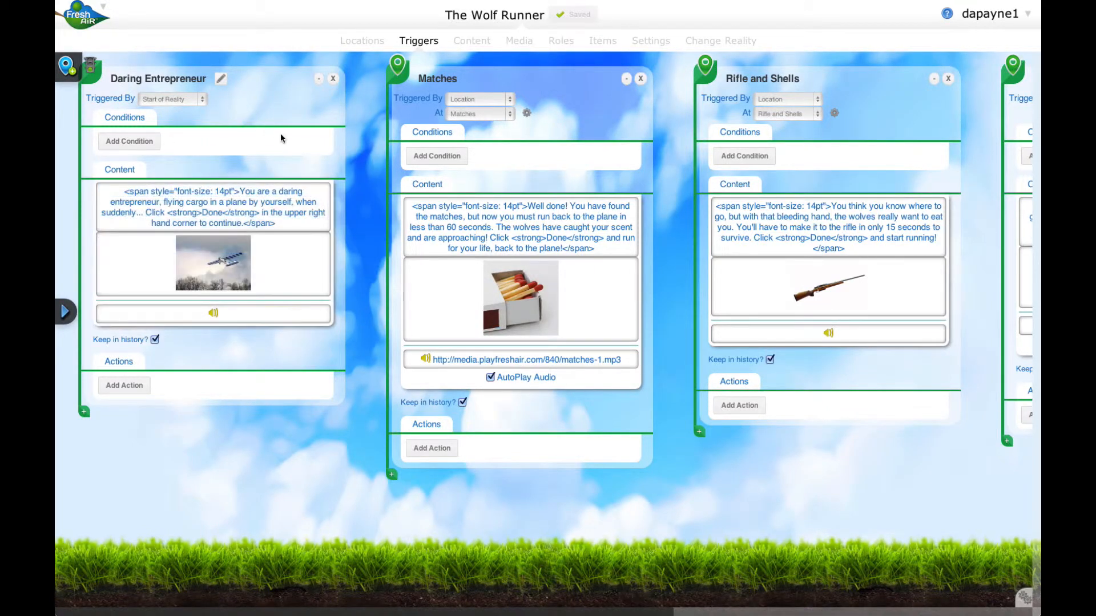
scroll(439, 127, right, 2)
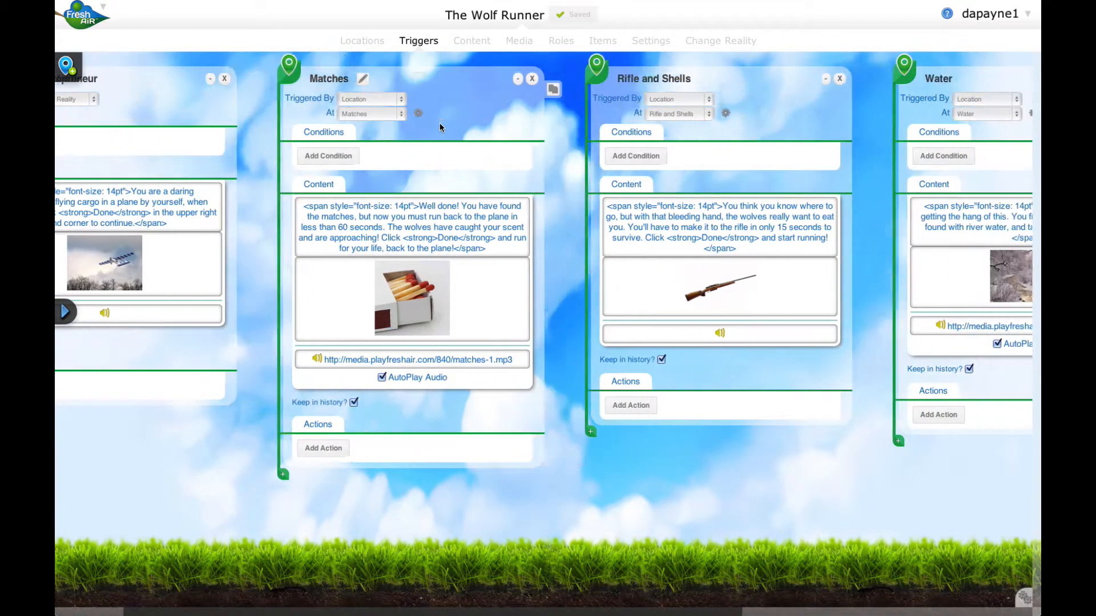
scroll(439, 124, right, 4)
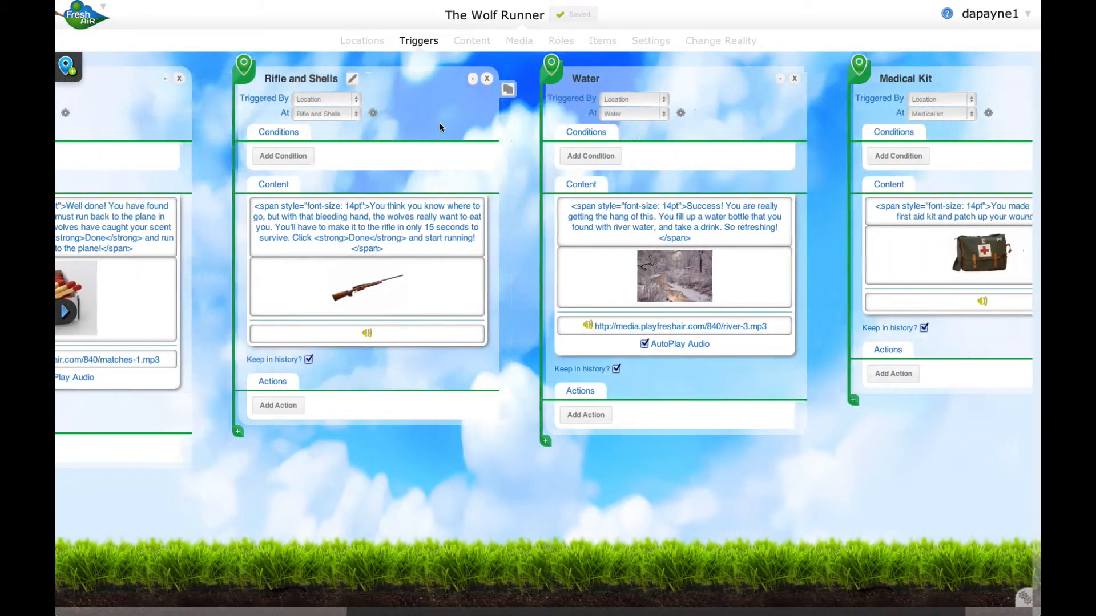
scroll(439, 127, left, 6)
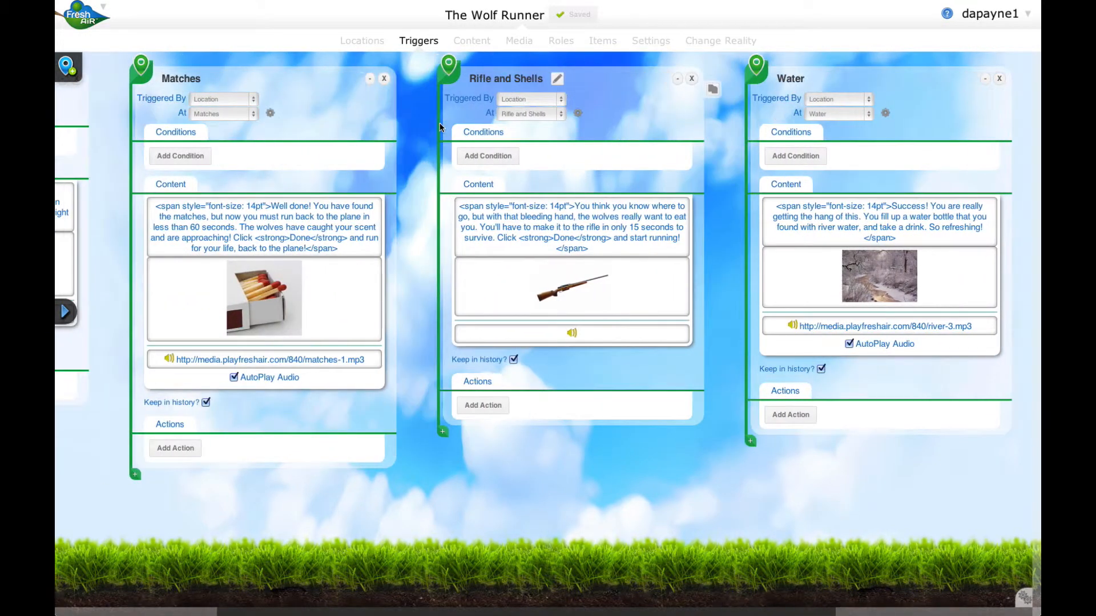
scroll(439, 122, left, 4)
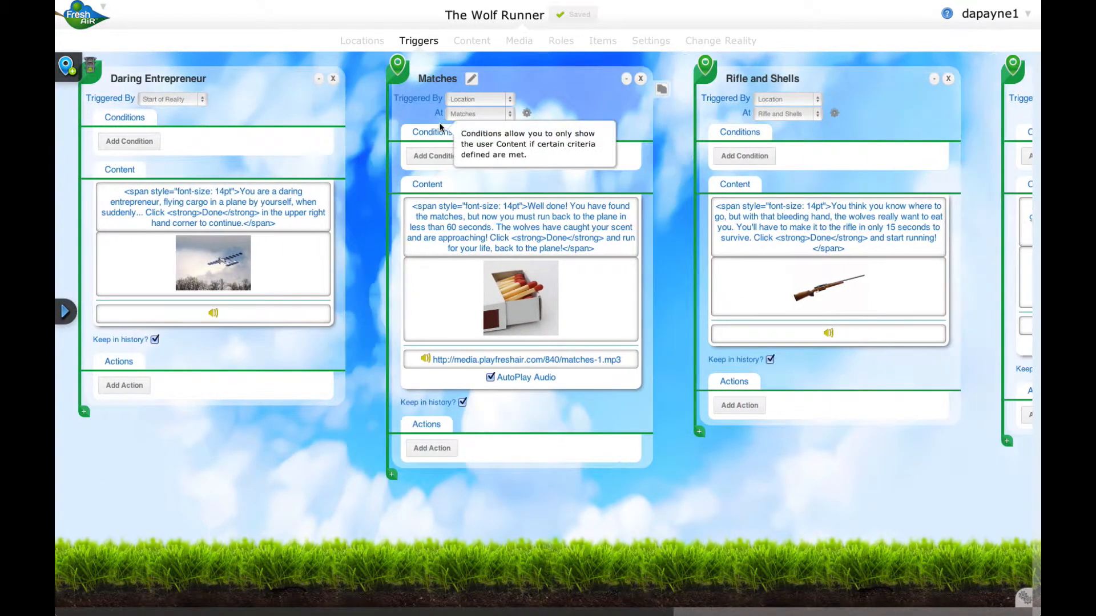
Examine how the Matches, Rifle and Shells, Water and Medical kit markers lie on the map, checking the Water trigger in between
click(363, 40)
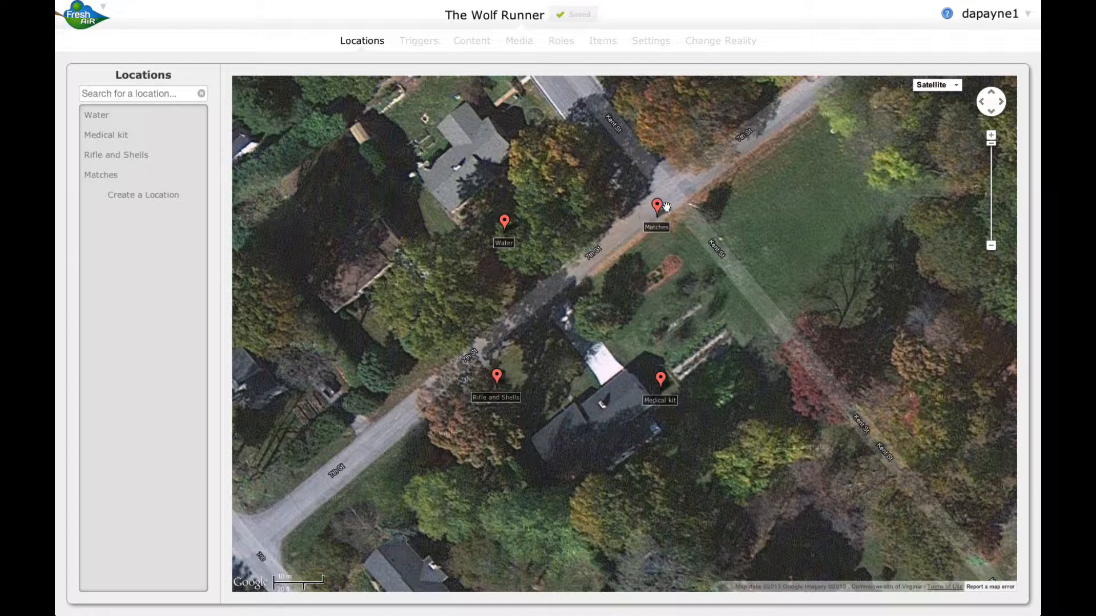
click(659, 209)
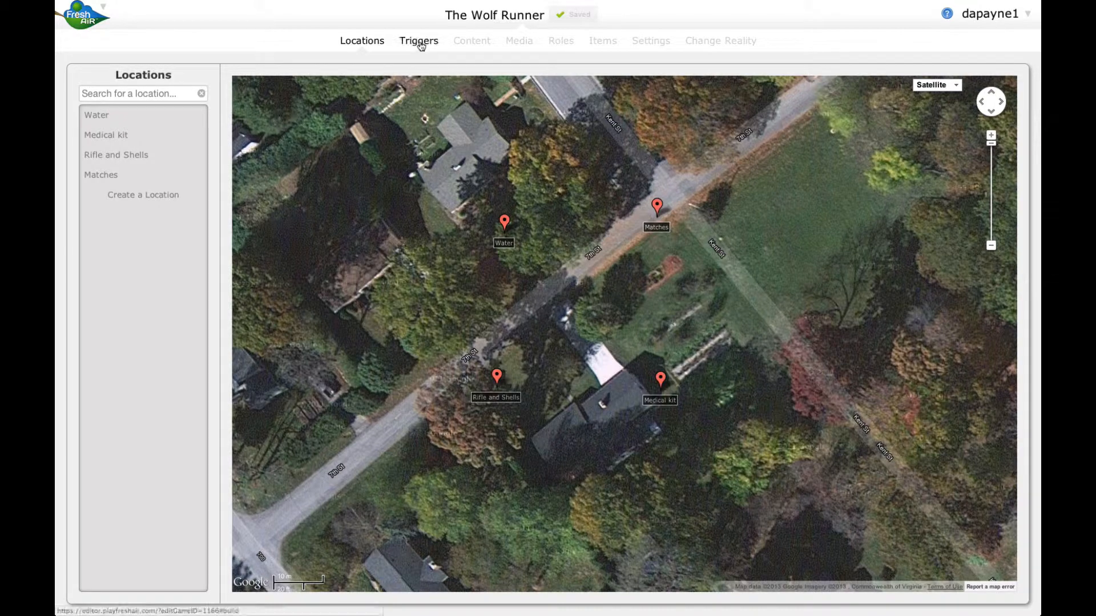
click(418, 41)
scroll(584, 170, right, 6)
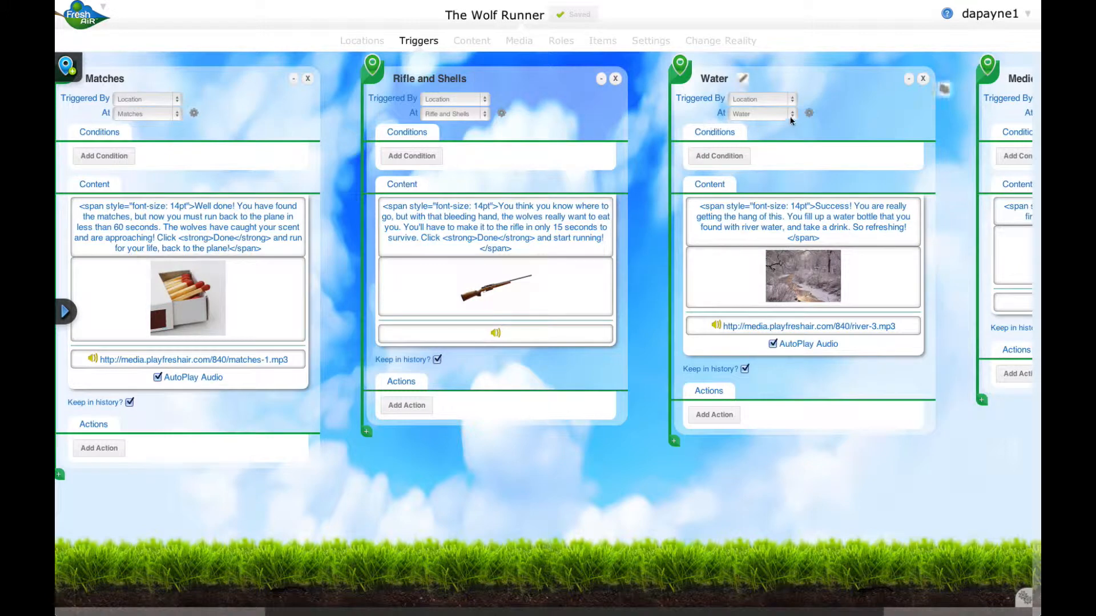
click(808, 114)
click(362, 41)
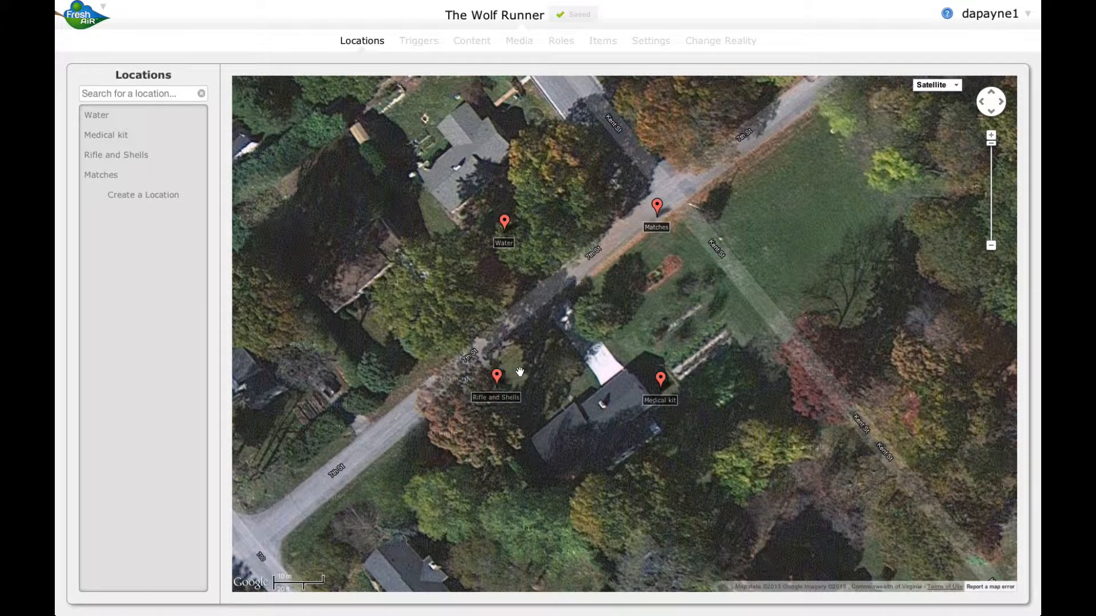
drag(545, 278, 522, 256)
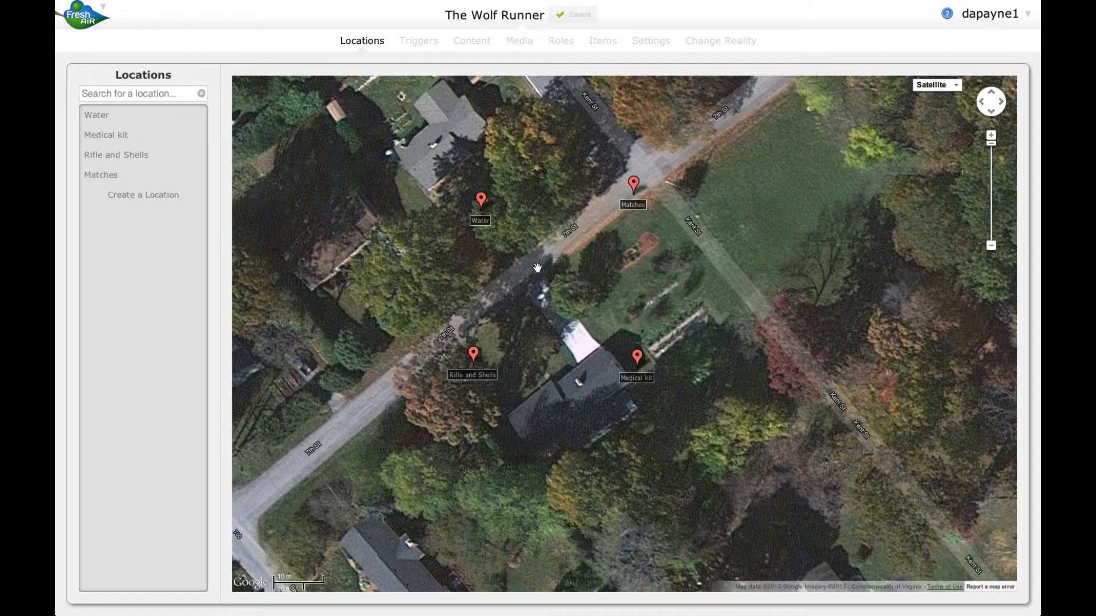
drag(538, 269, 518, 260)
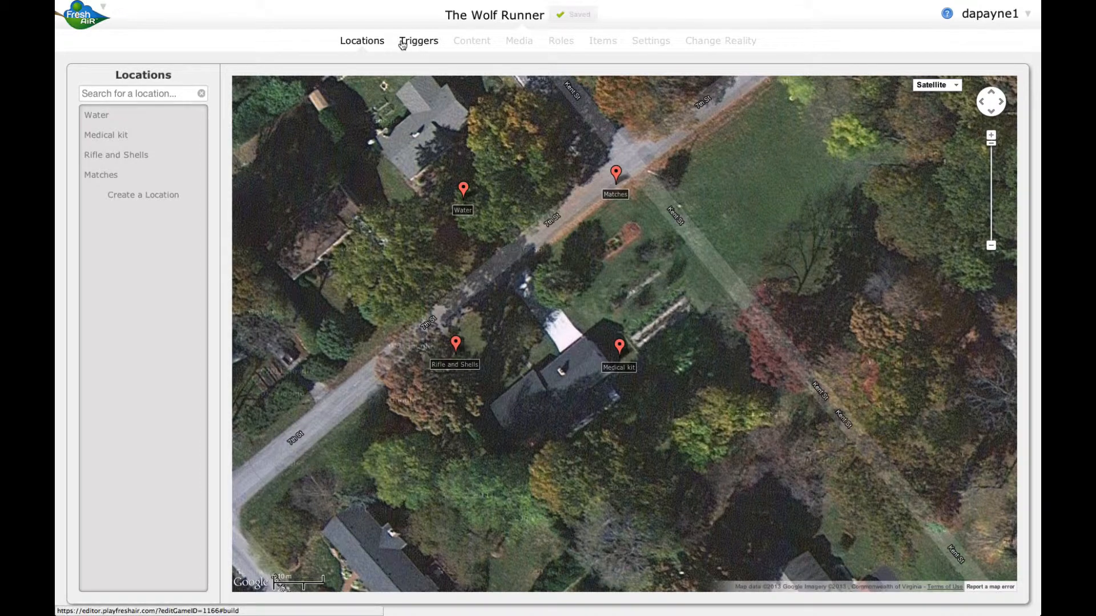
Add an action to the Daring Entrepreneur trigger and set its category to Triggers
click(413, 47)
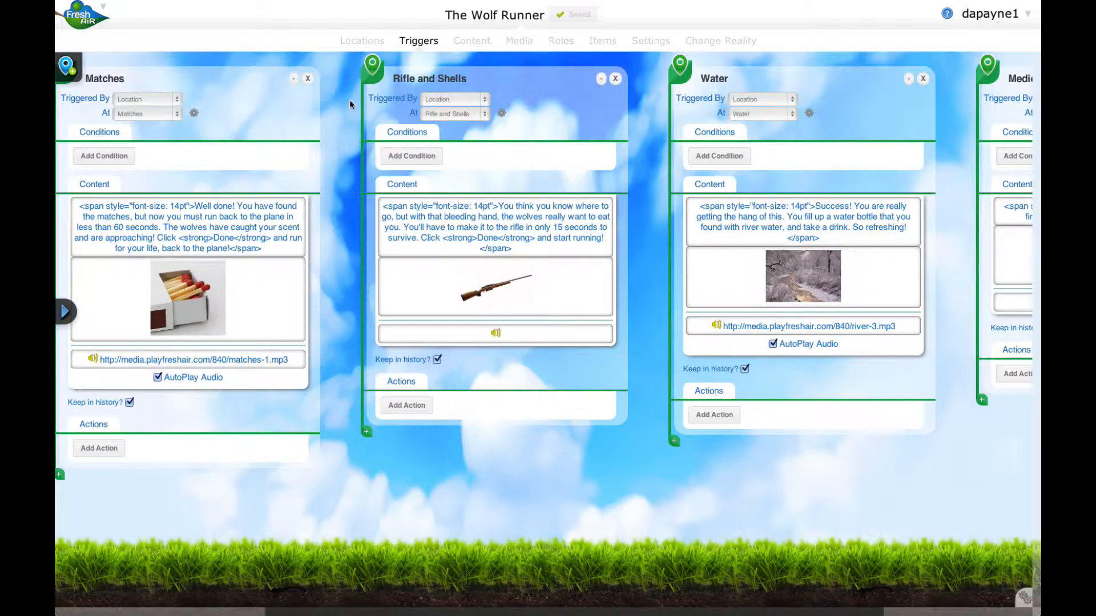
scroll(350, 104, right, 5)
scroll(349, 104, left, 9)
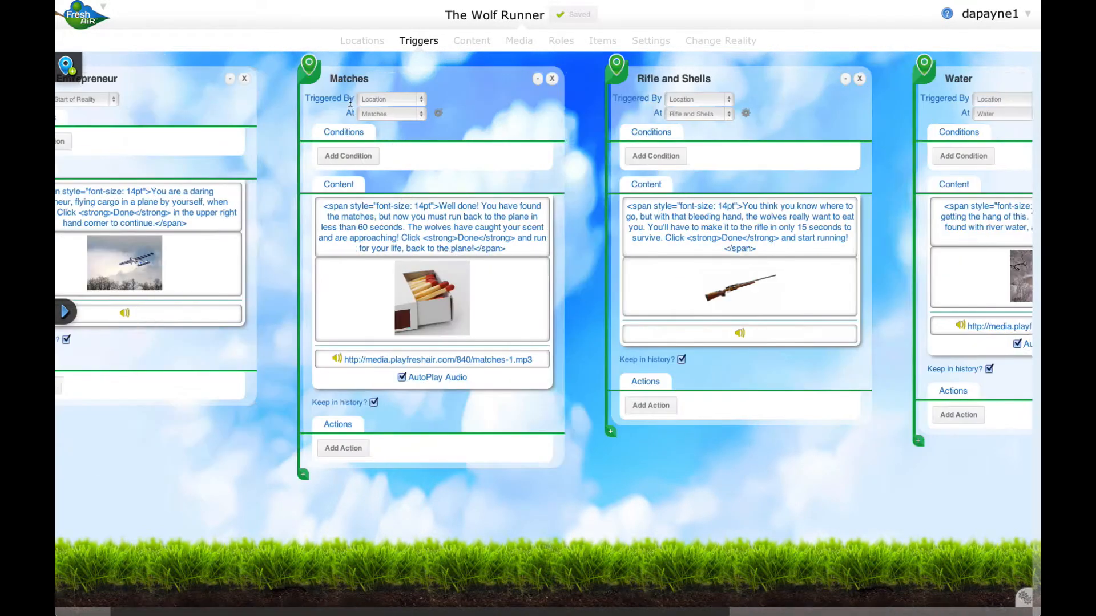
scroll(350, 103, left, 2)
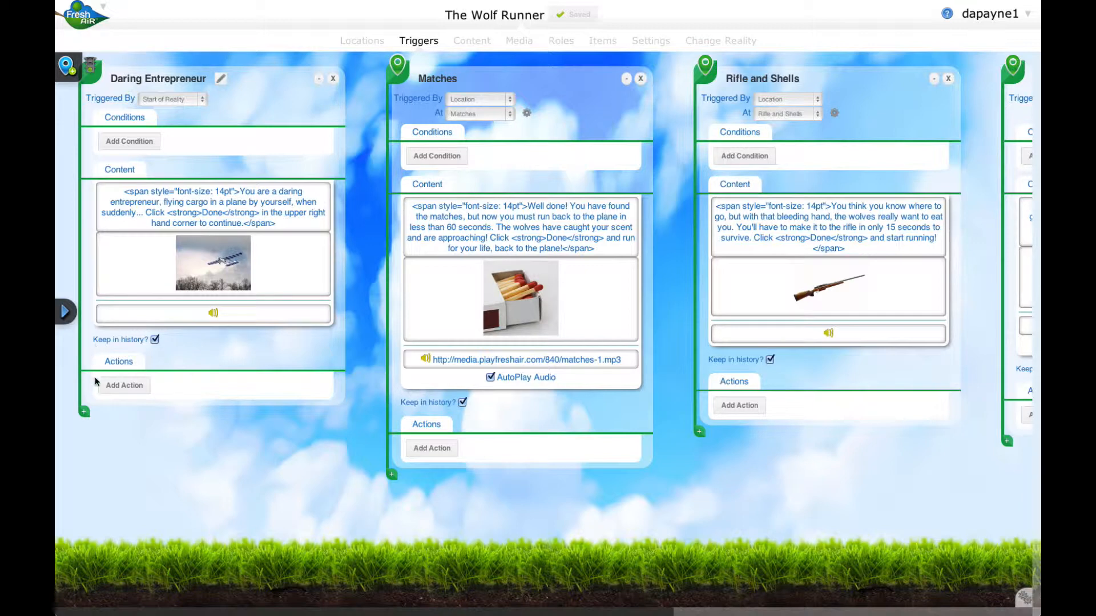
click(124, 388)
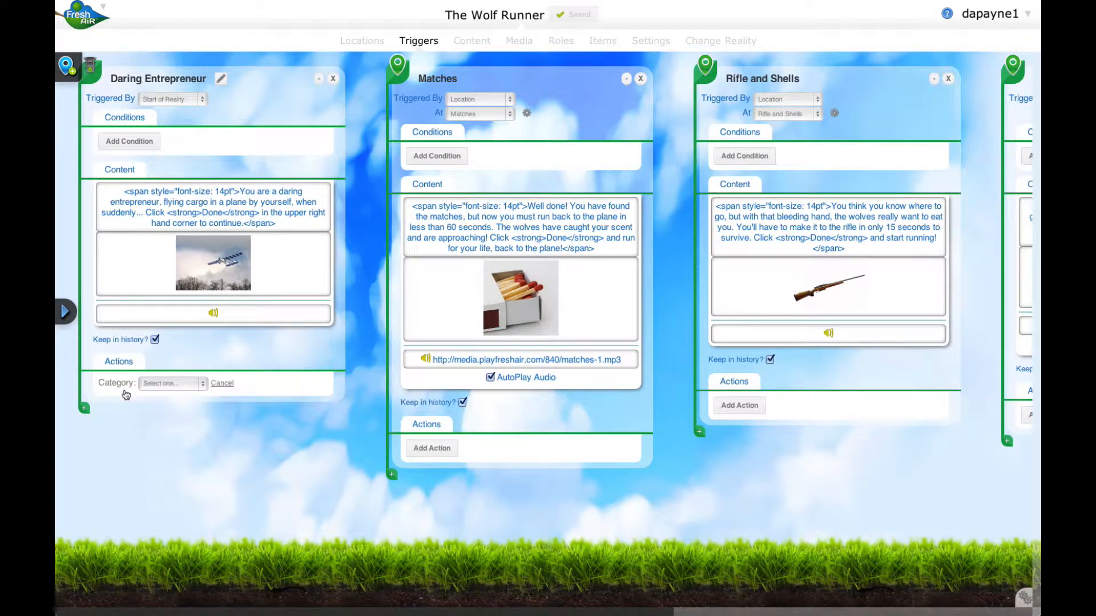
click(155, 386)
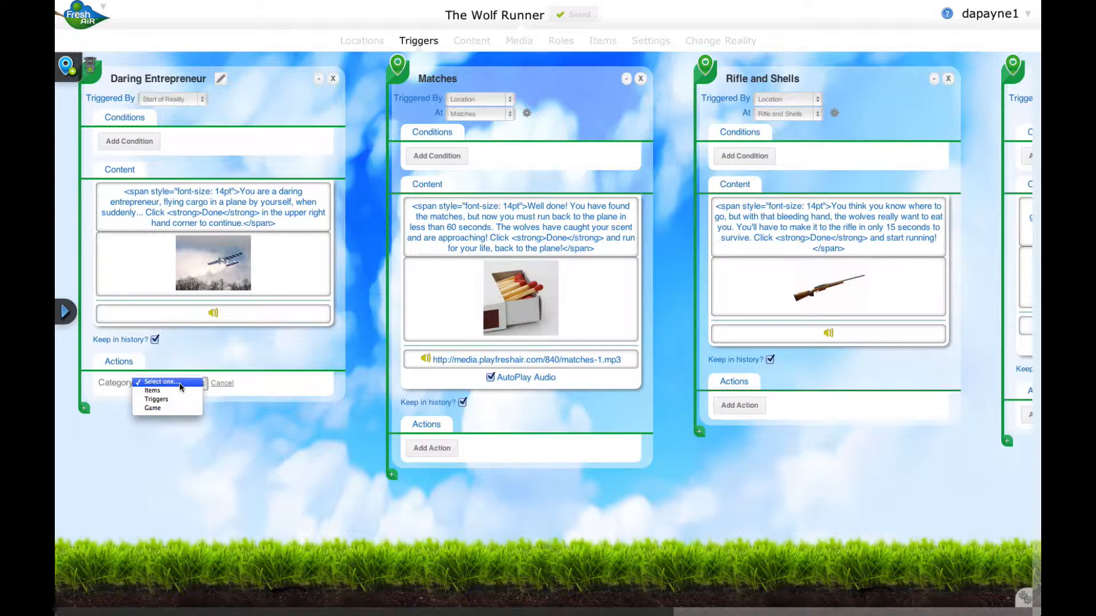
click(180, 402)
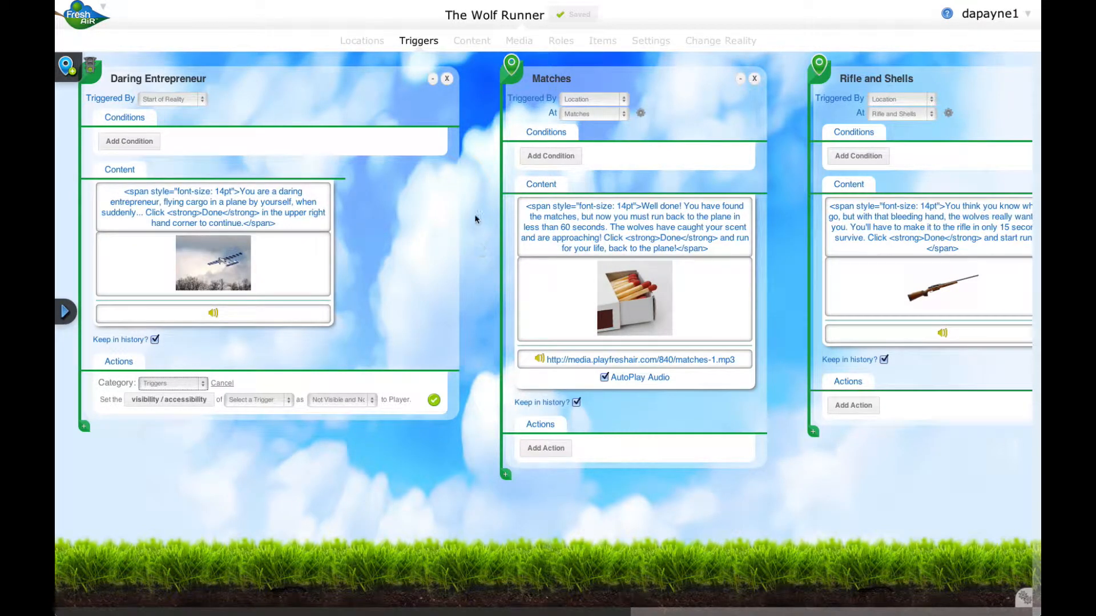
Review the Matches, Rifle and Shells, Water and Medical Kit triggers to decide which ones the new action should control
scroll(542, 95, right, 3)
scroll(542, 94, right, 3)
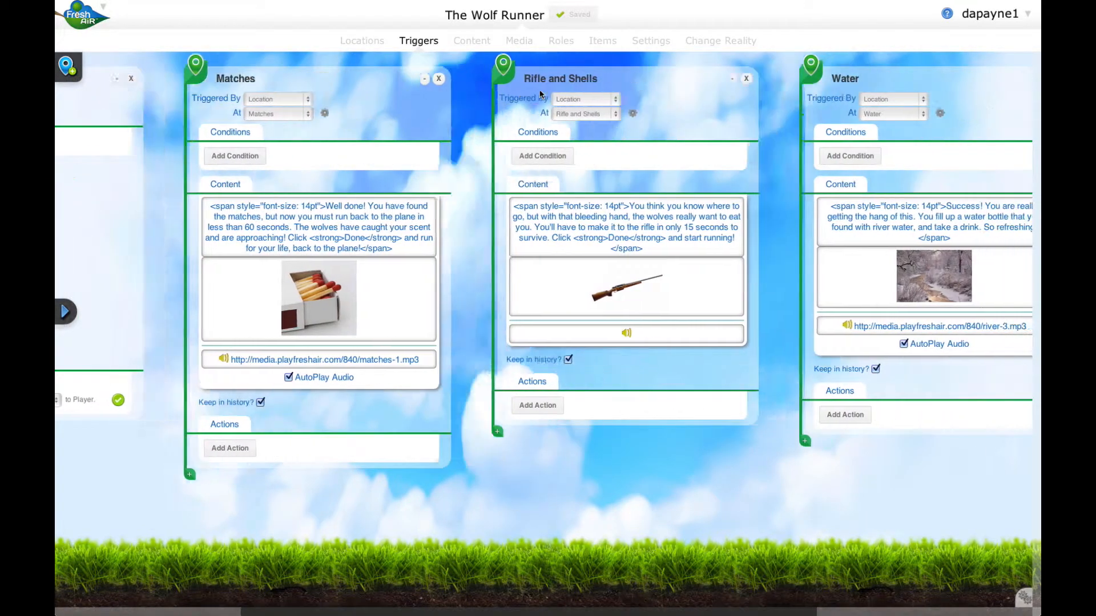
scroll(542, 95, left, 1)
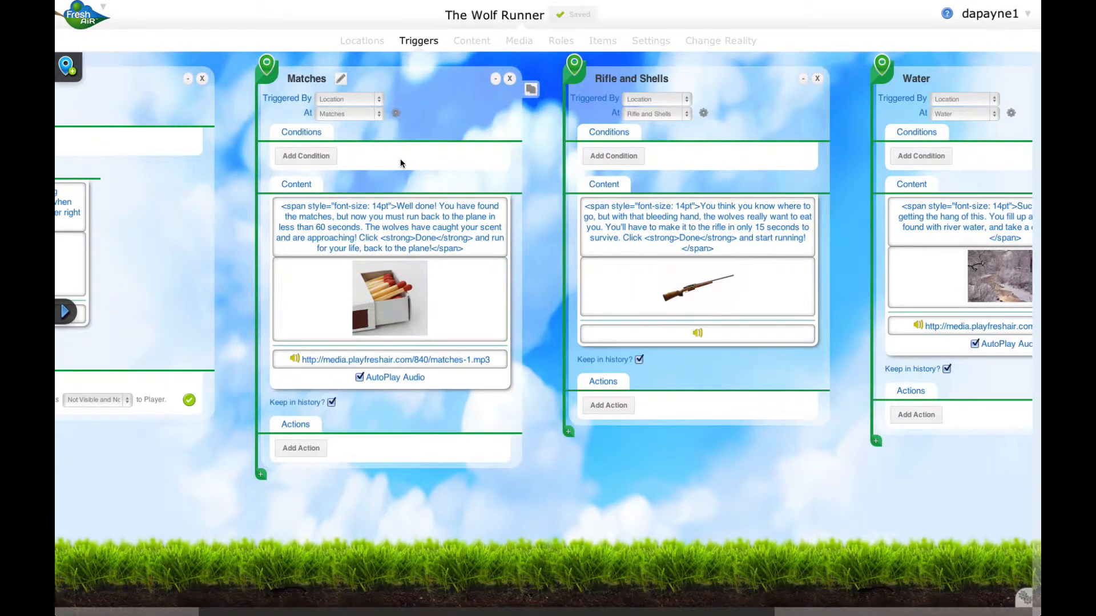
scroll(399, 161, right, 6)
scroll(401, 164, left, 9)
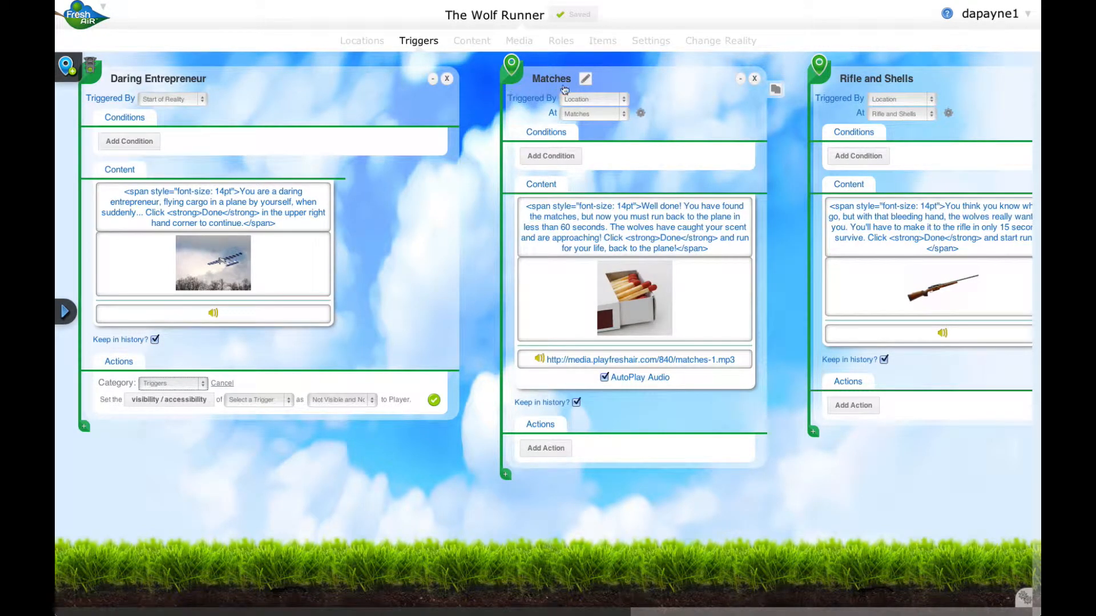
scroll(515, 97, right, 3)
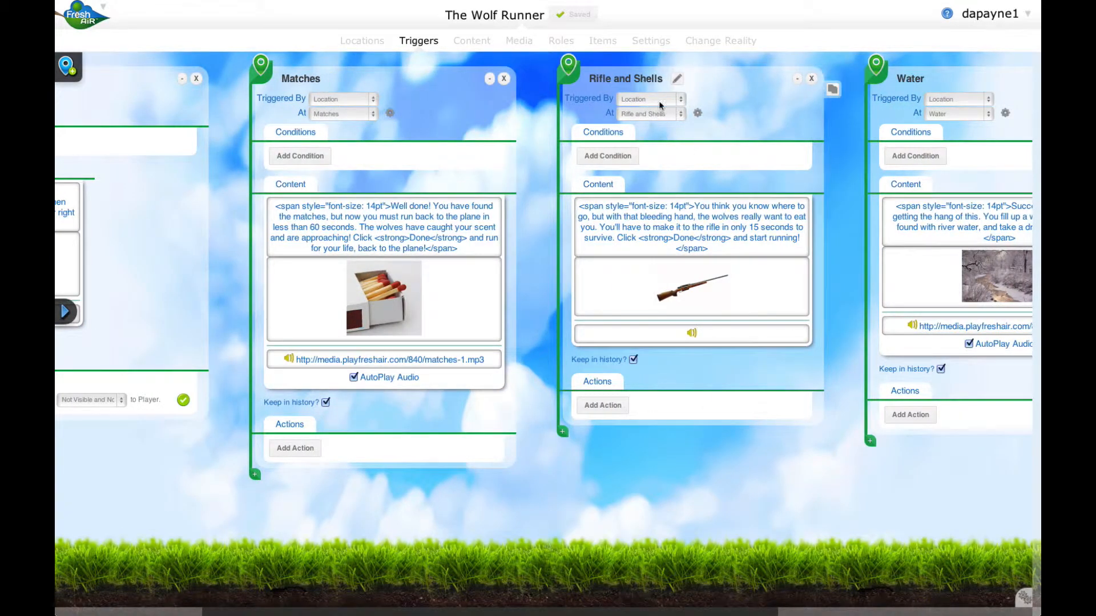
mouse_move(608, 217)
scroll(602, 99, right, 3)
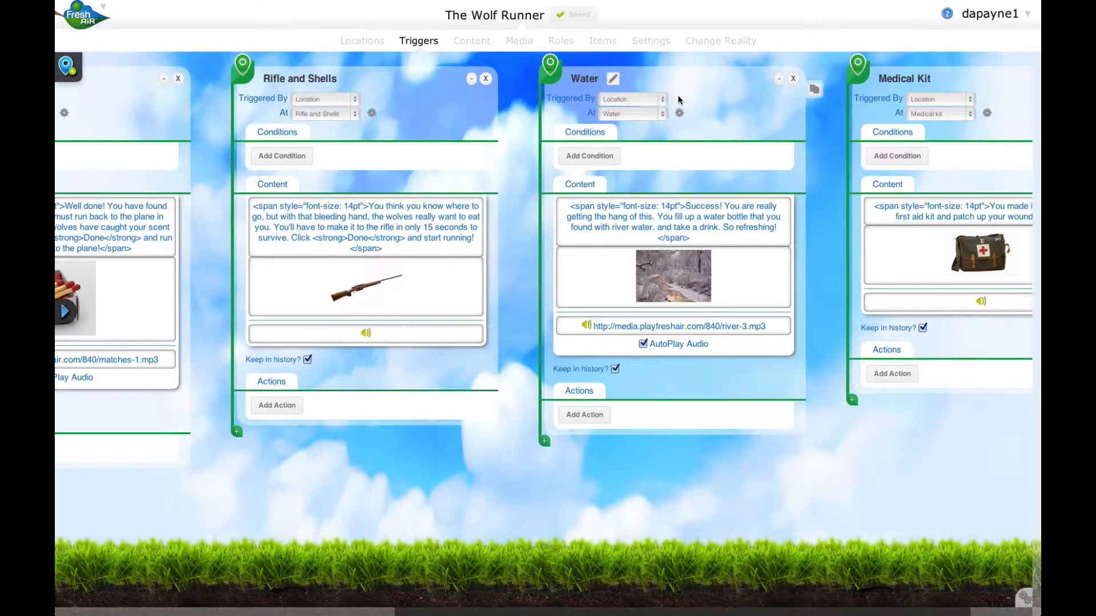
mouse_move(645, 209)
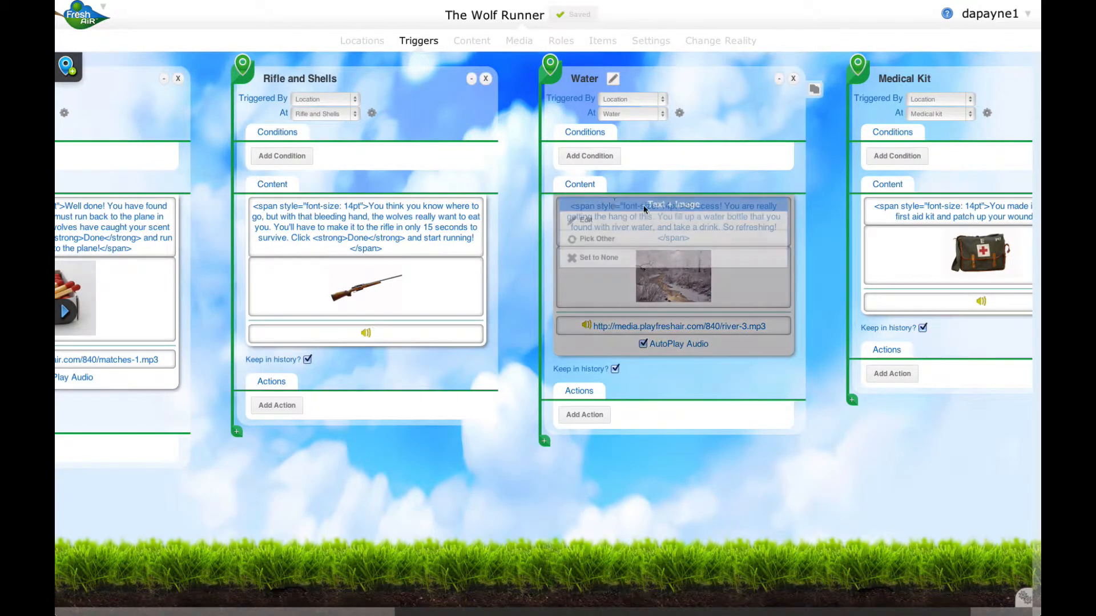
scroll(583, 111, right, 1)
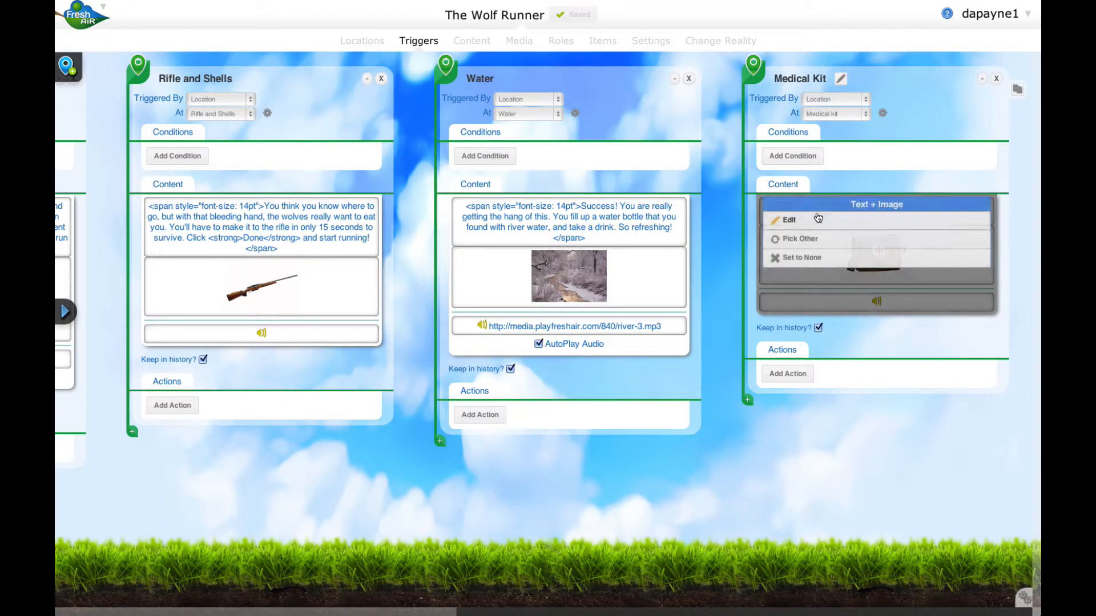
scroll(587, 132, left, 6)
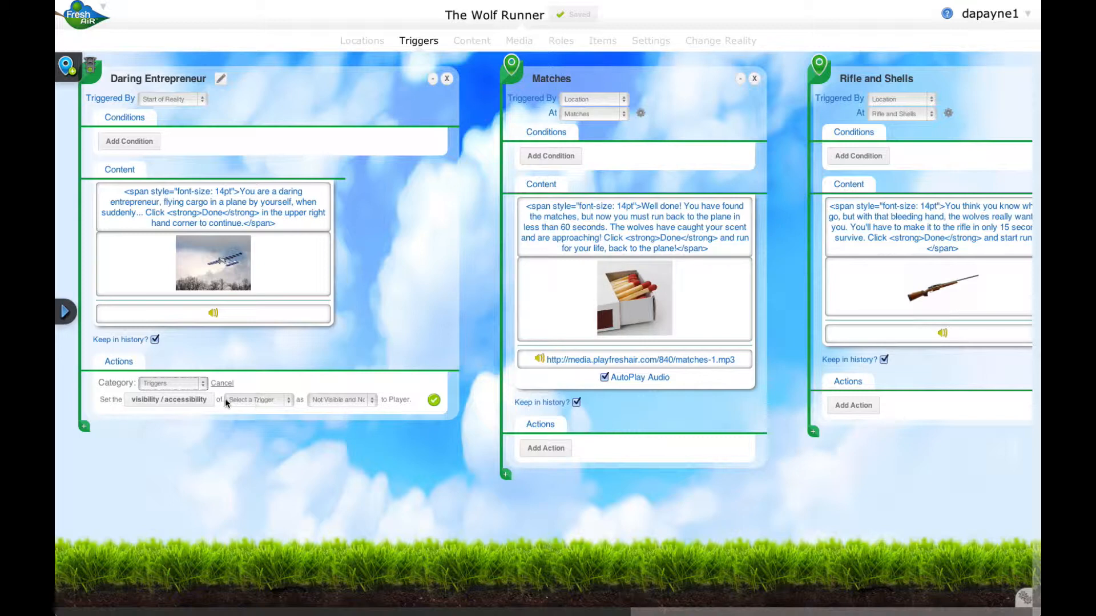
click(285, 400)
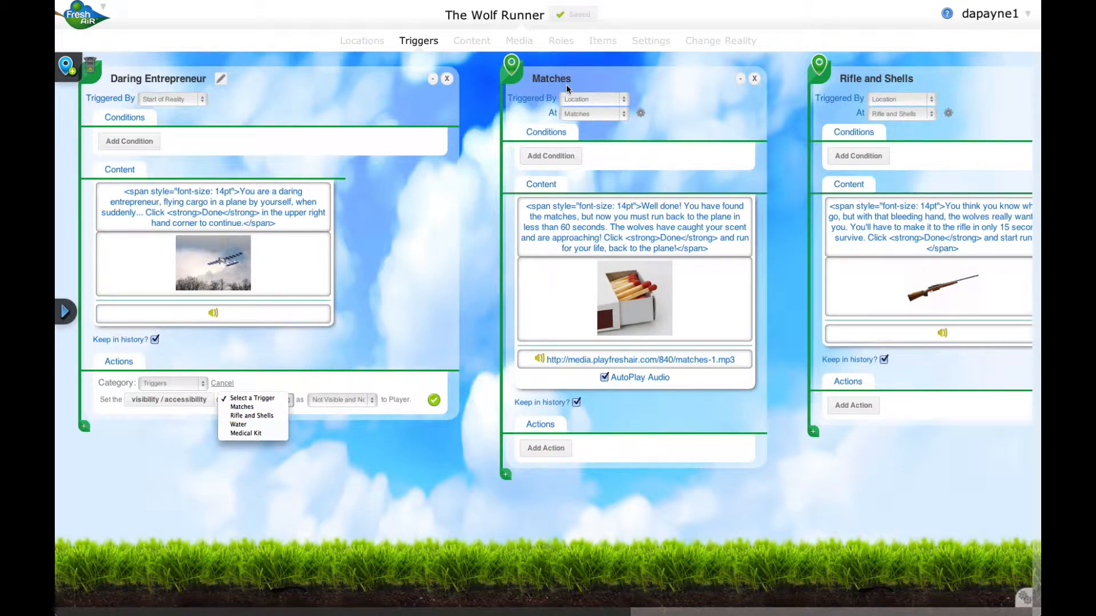
click(796, 95)
scroll(796, 95, right, 6)
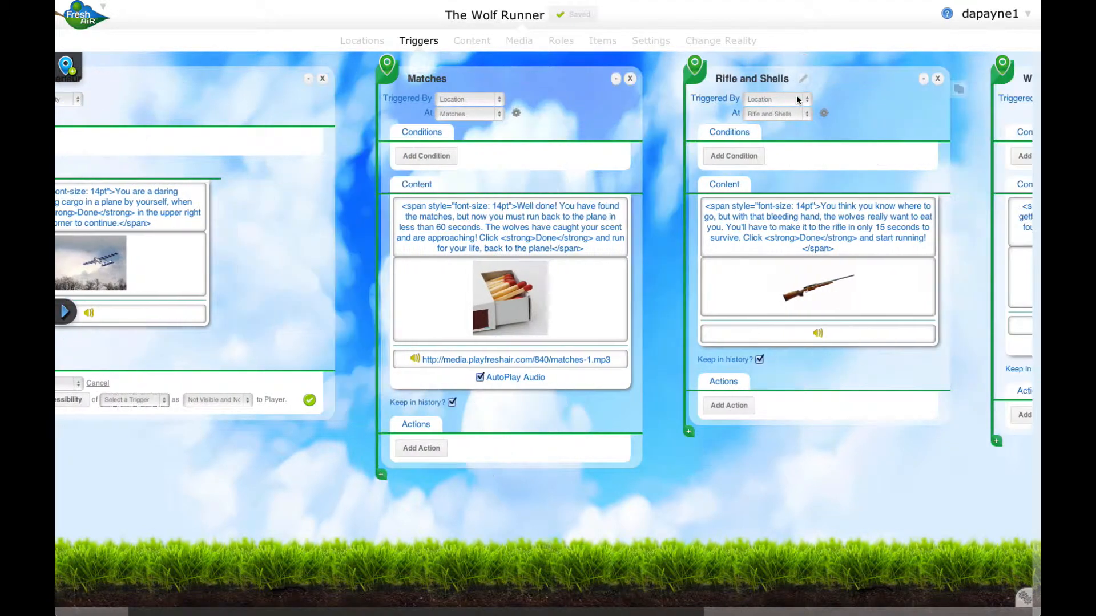
scroll(796, 96, right, 5)
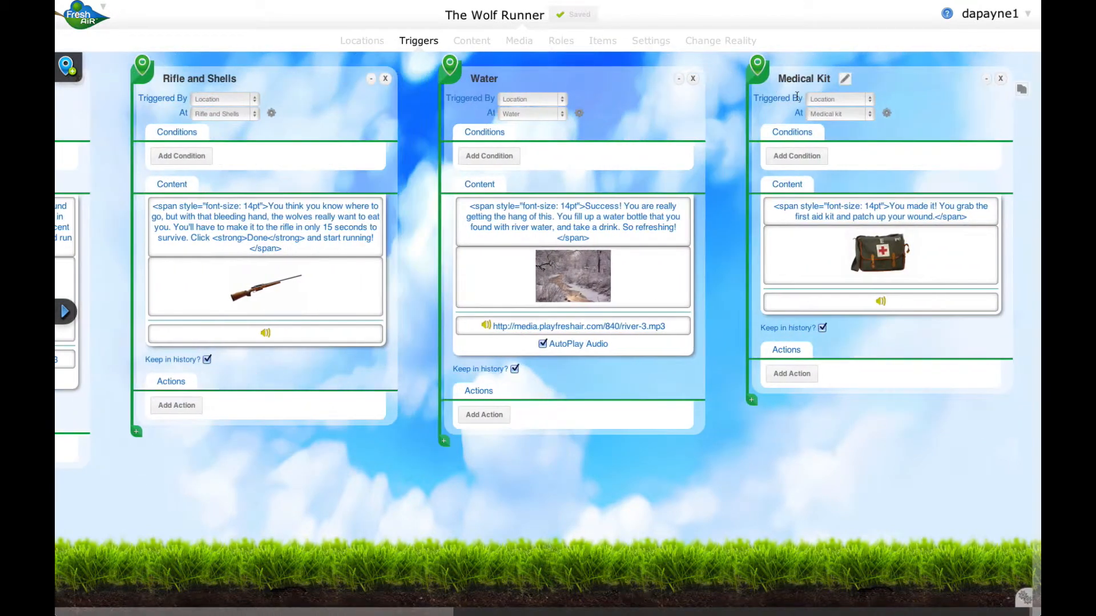
scroll(796, 96, left, 11)
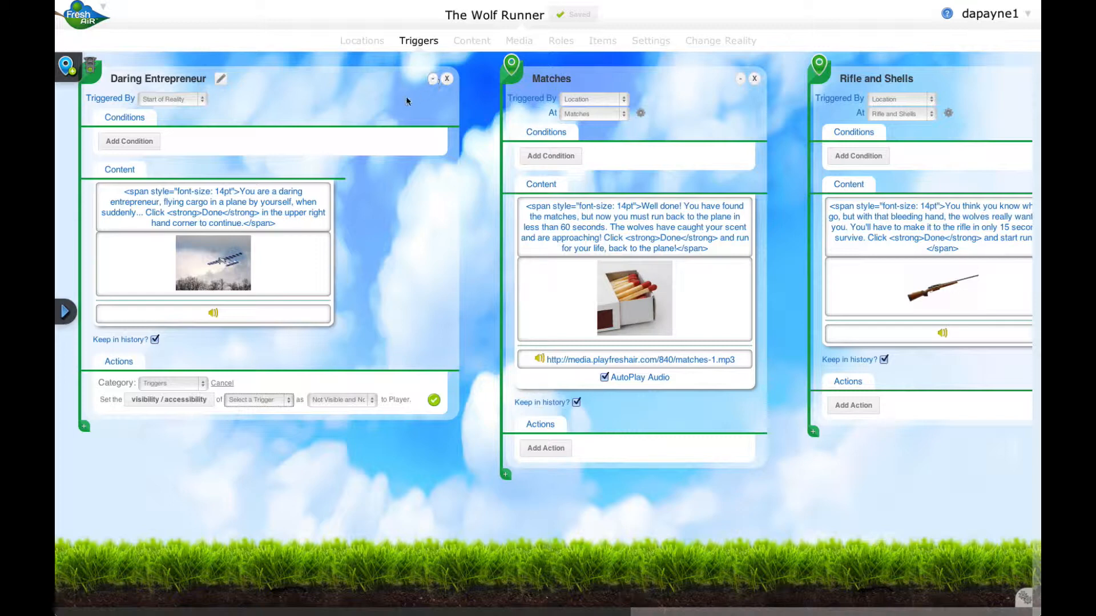
Set the Daring Entrepreneur trigger's new action to make Rifle and Shells Not Visible and Not Accessible, and add it
click(257, 400)
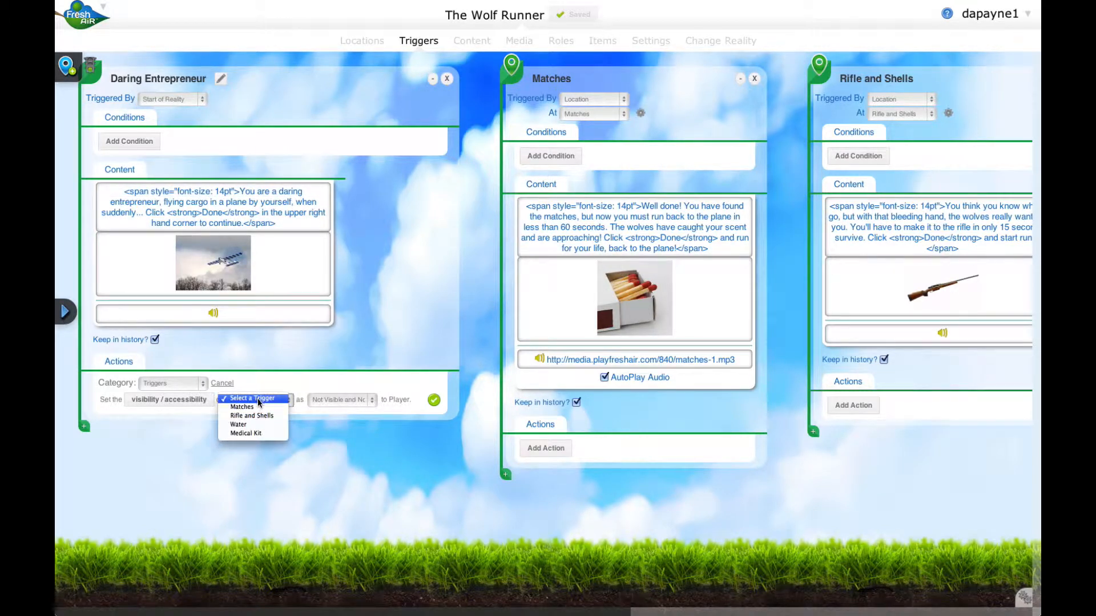
click(257, 415)
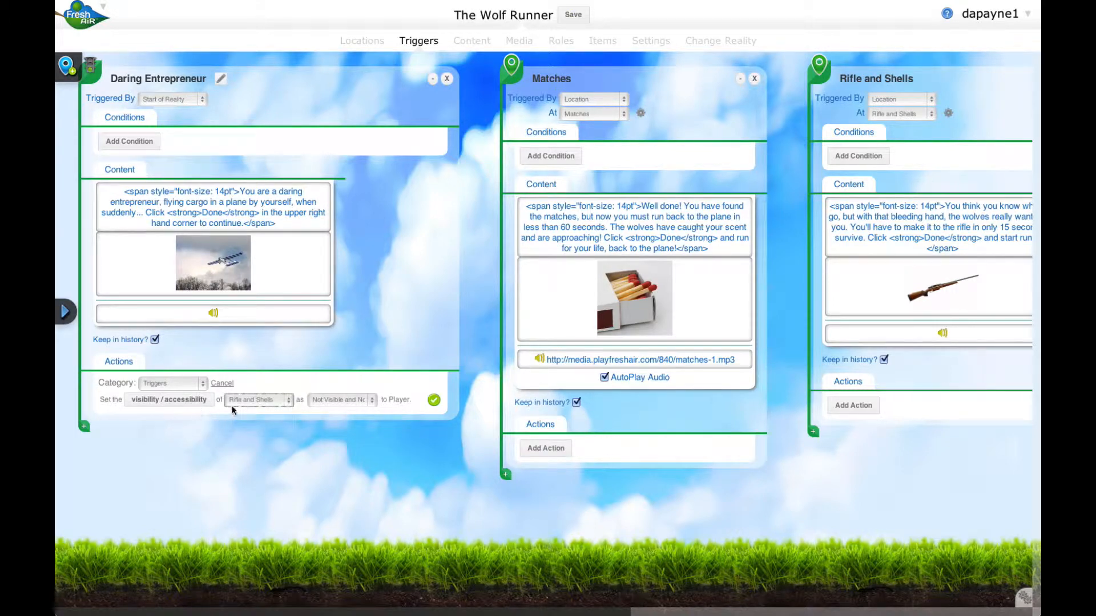
click(343, 400)
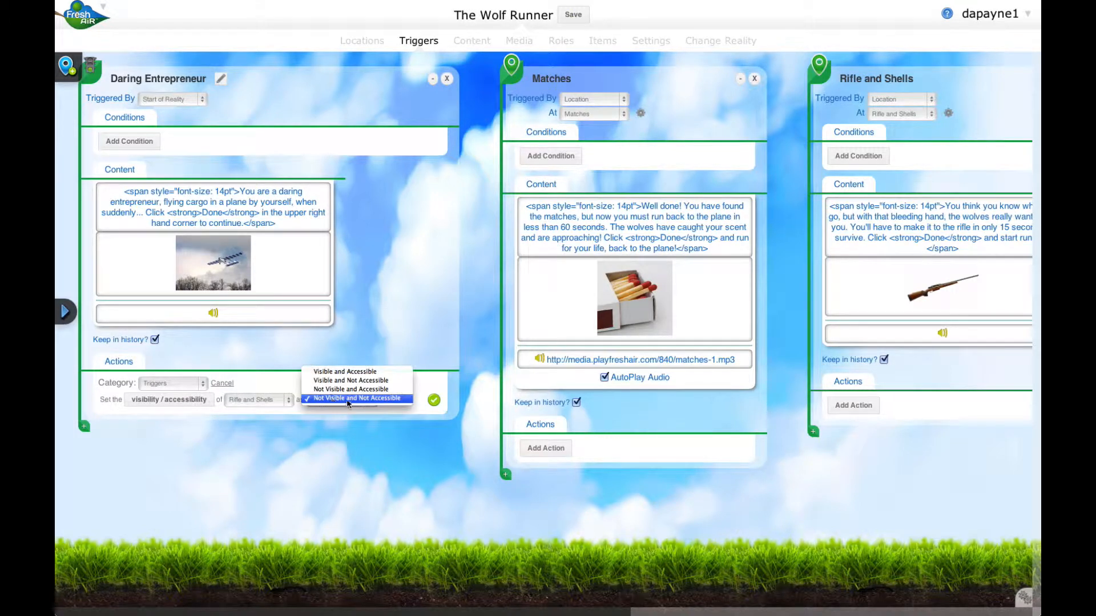
click(351, 400)
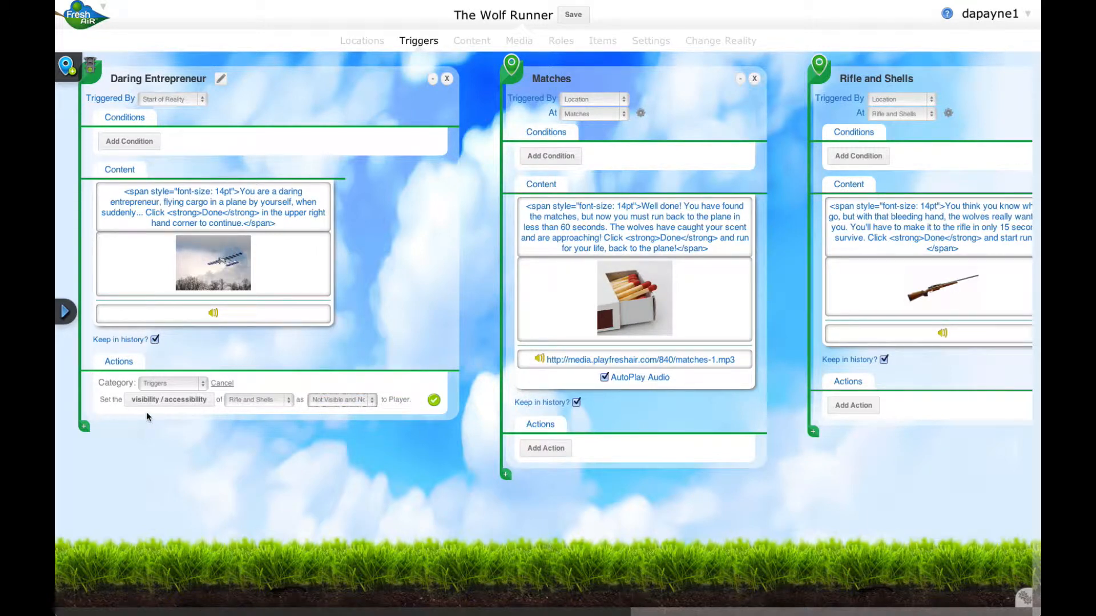
click(434, 402)
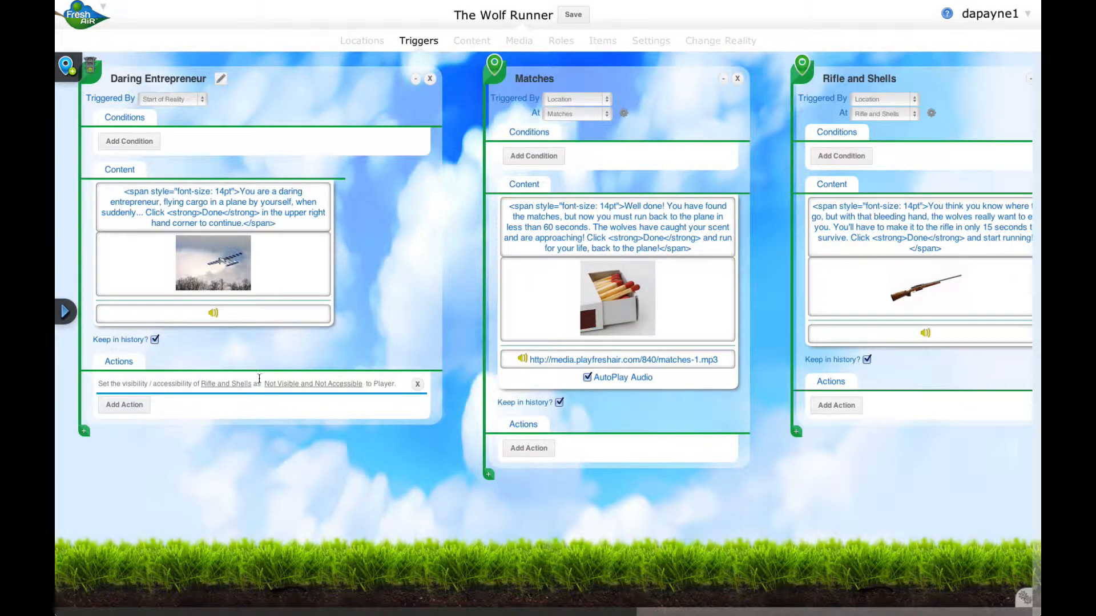
click(287, 390)
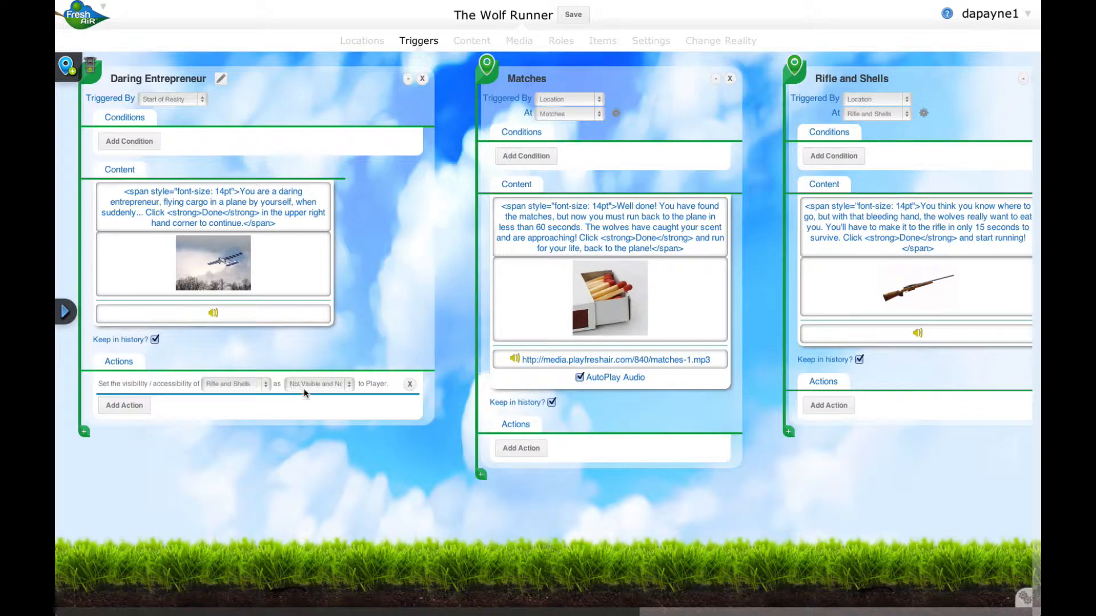
click(411, 384)
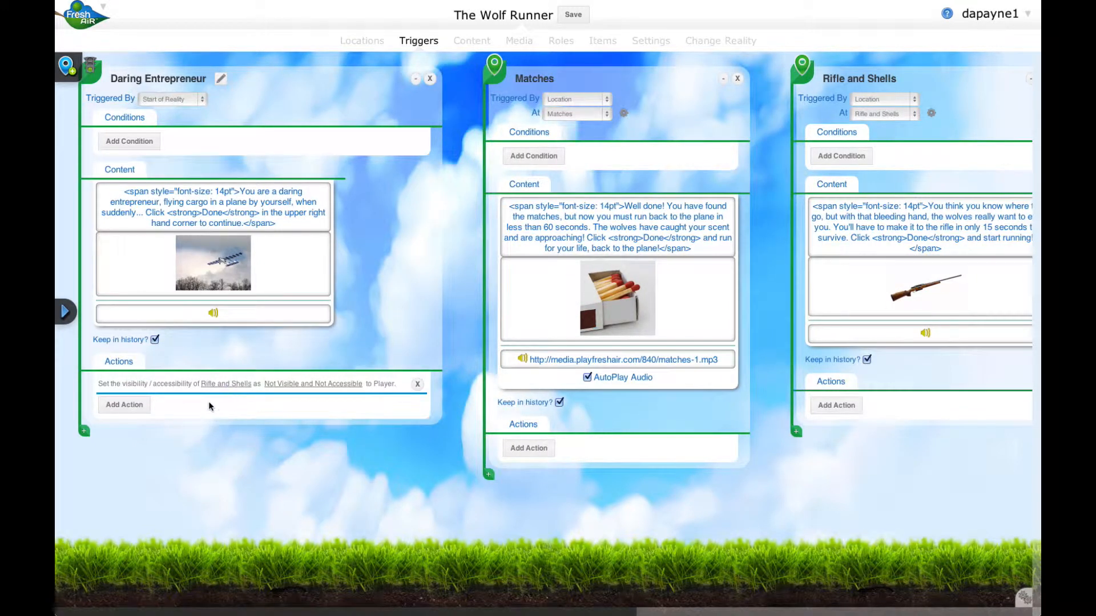
Add a second Daring Entrepreneur action that sets the Water trigger as Not Visible and Not Accessible
click(141, 409)
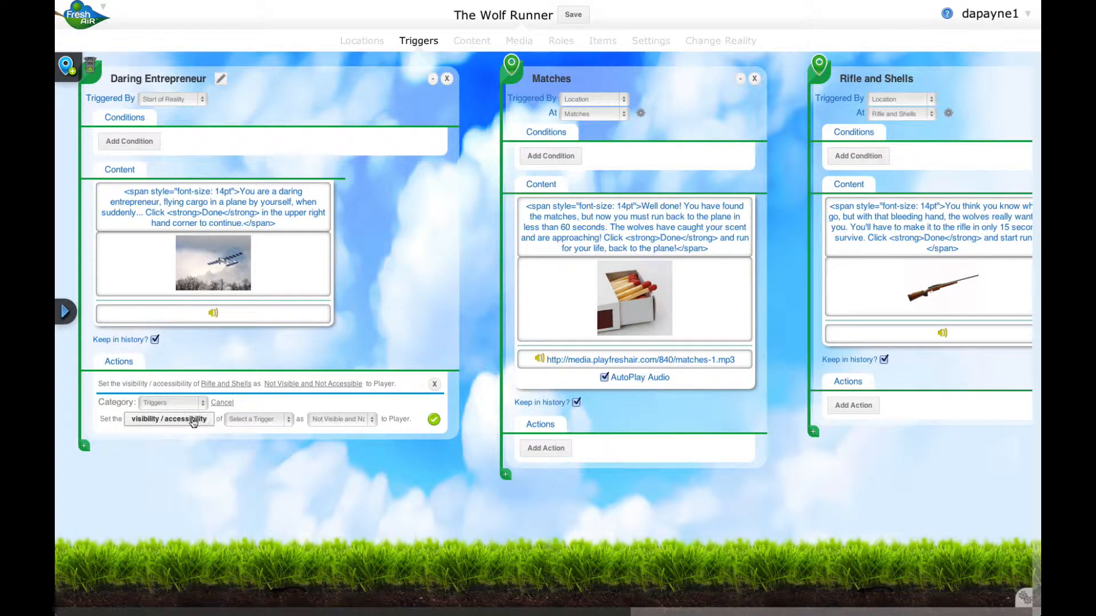
click(234, 419)
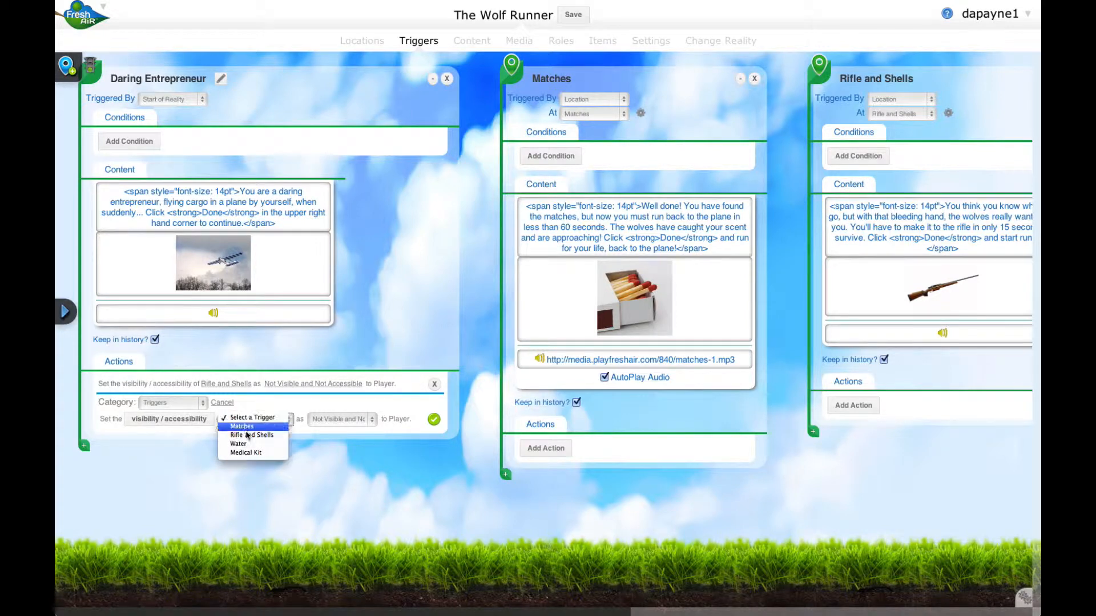
click(249, 444)
click(353, 419)
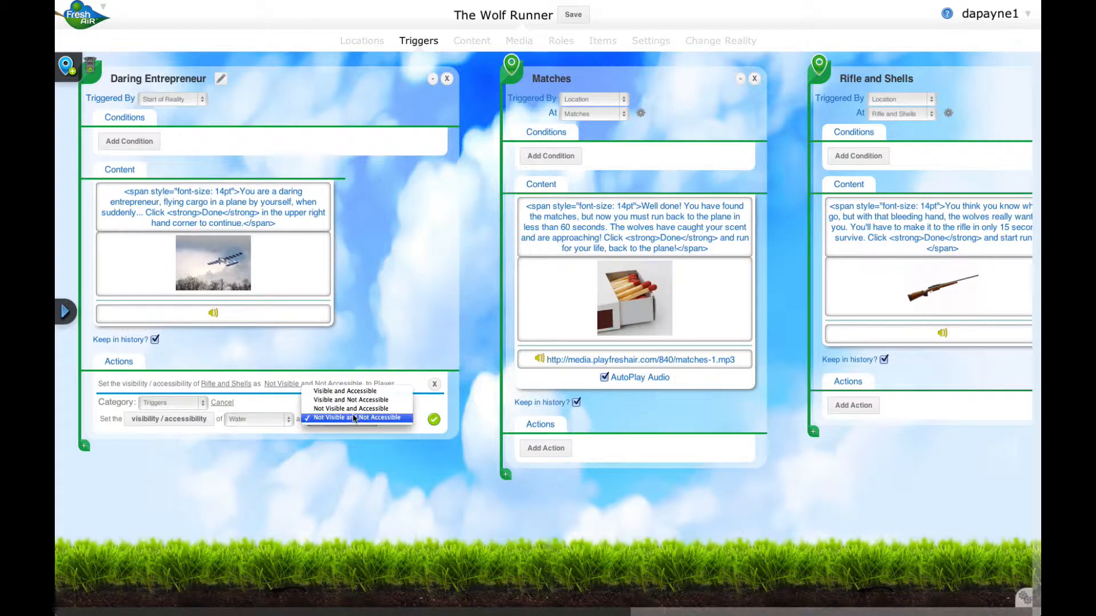
click(358, 417)
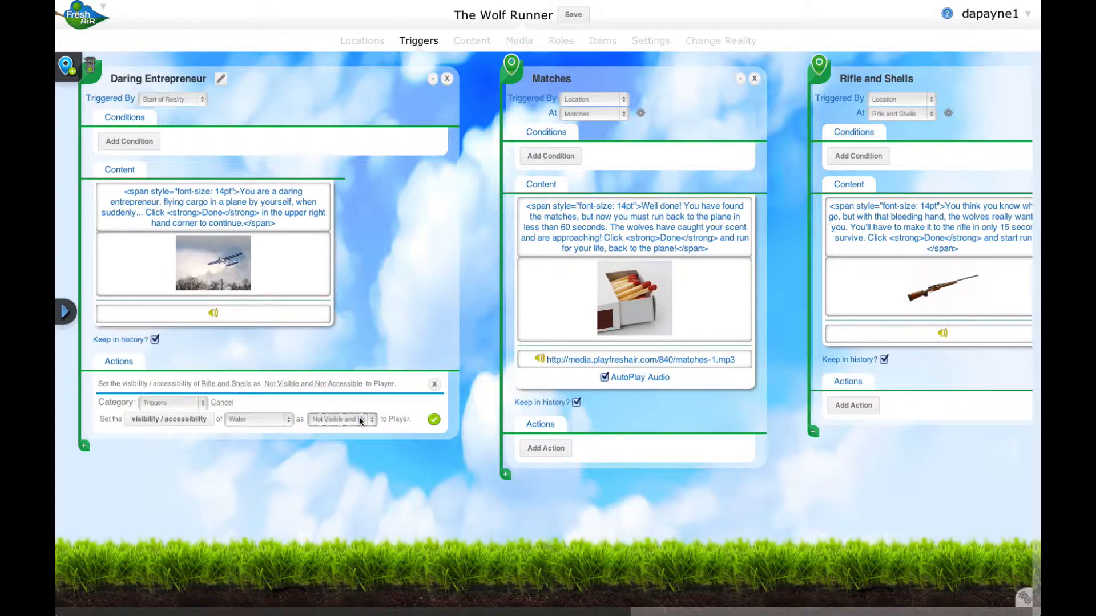
click(432, 421)
Add a Daring Entrepreneur action that sets Medical Kit as Not Visible and Not Accessible, and save the project
click(117, 425)
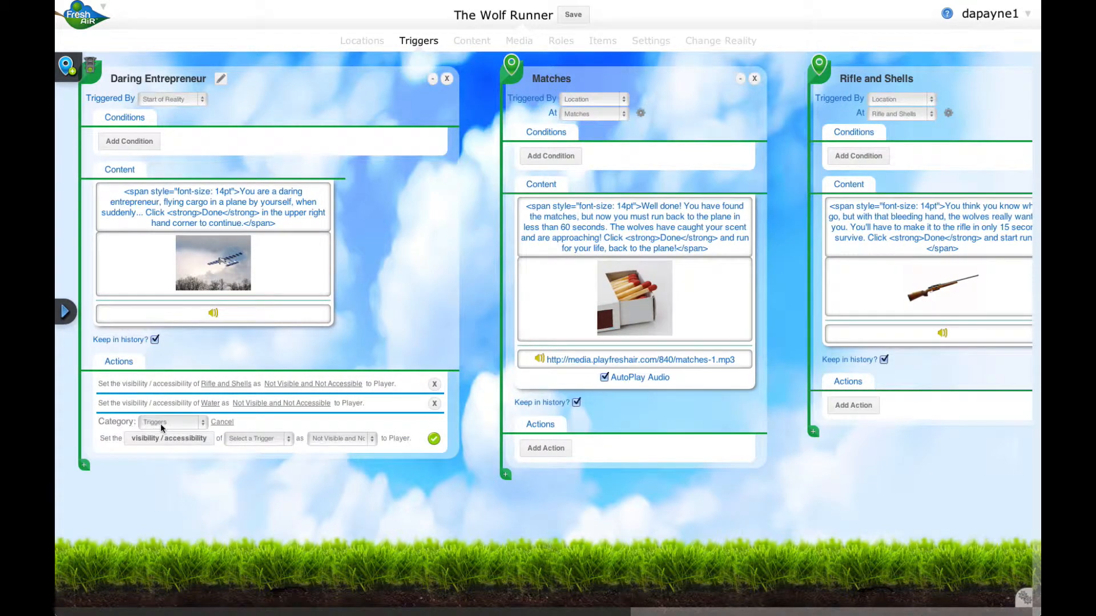
click(245, 438)
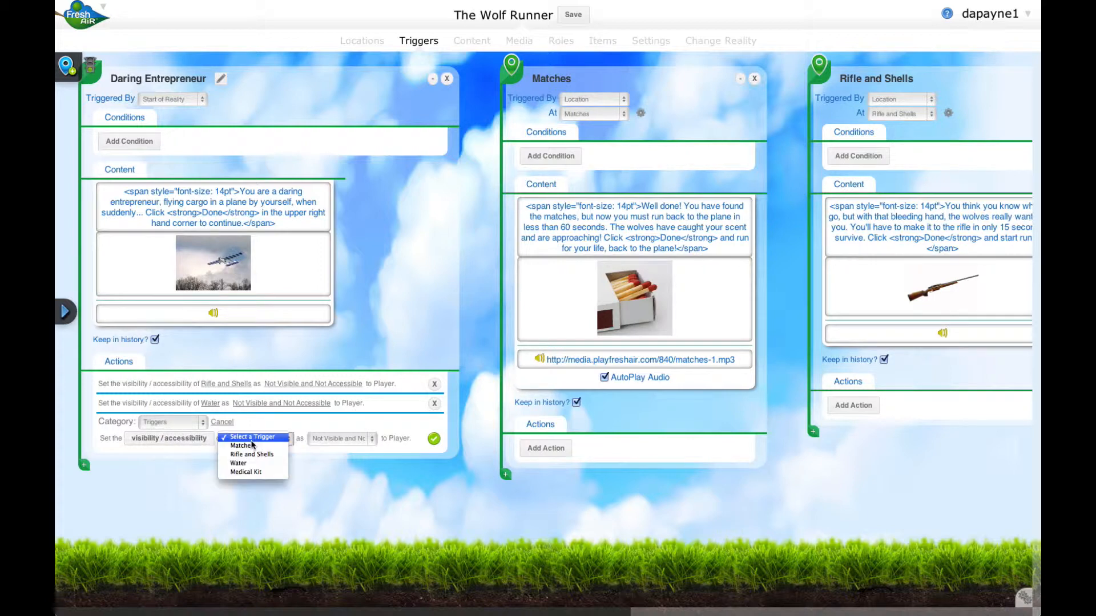
click(258, 473)
click(340, 438)
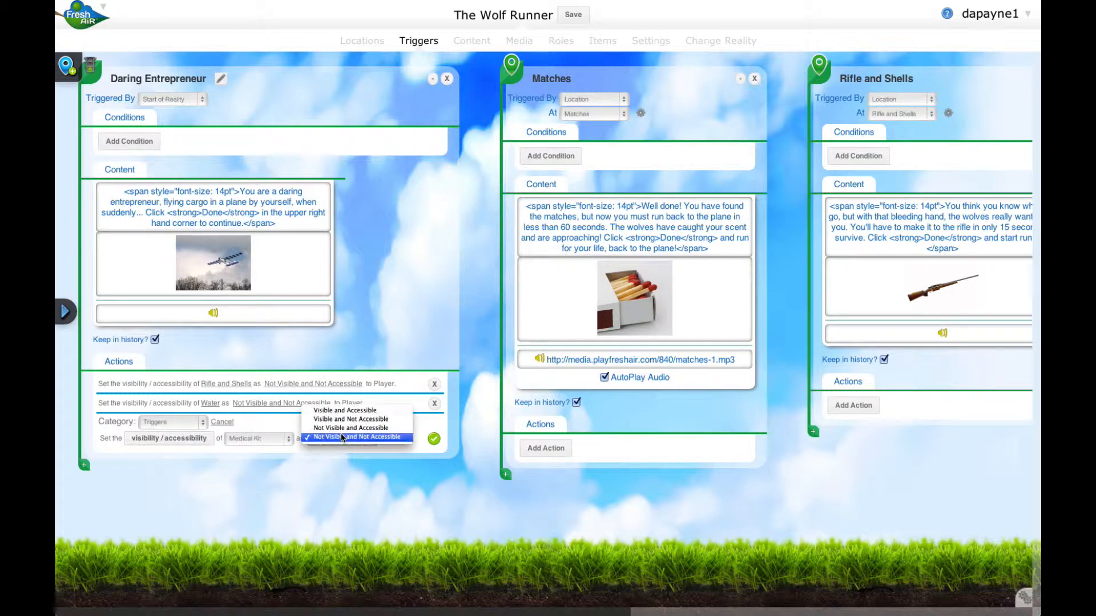
click(418, 451)
click(434, 439)
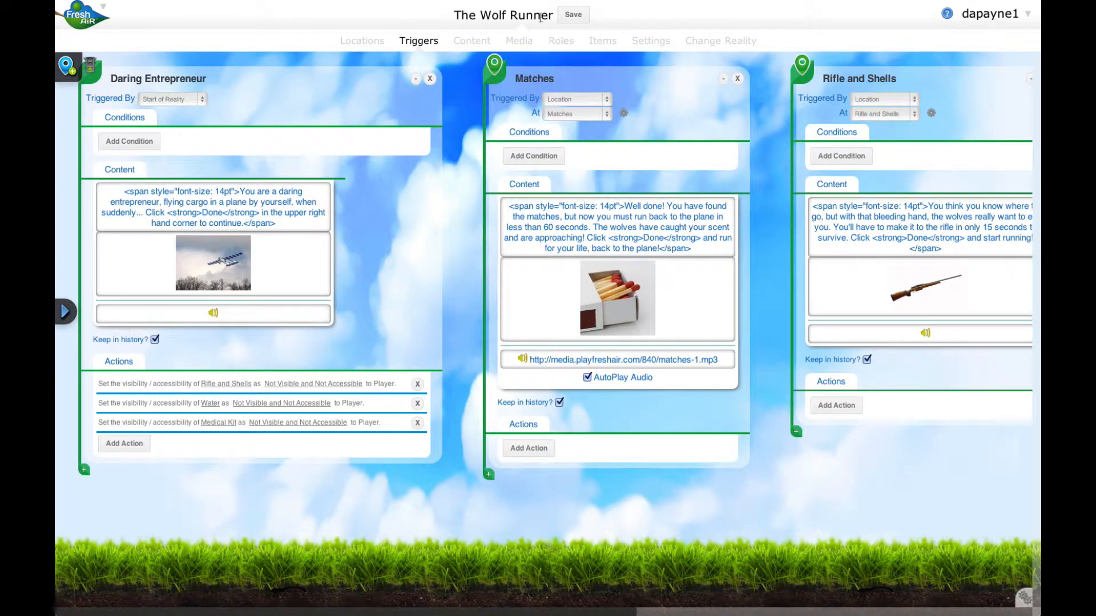
click(576, 17)
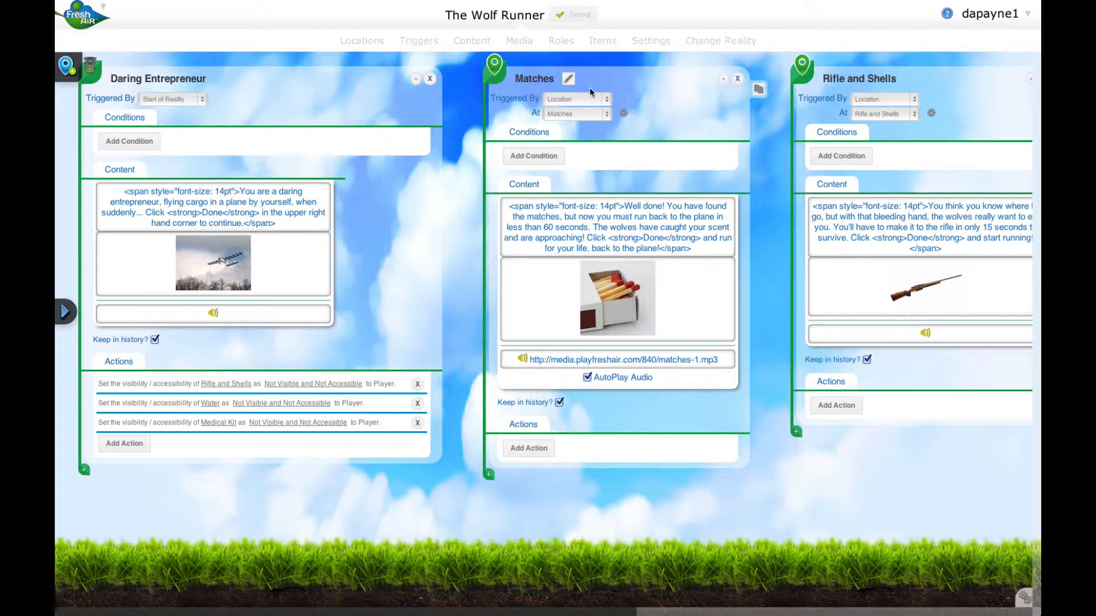
Add a Triggers action to the Matches trigger that sets Matches itself as Not Visible and Not Accessible
scroll(650, 84, right, 10)
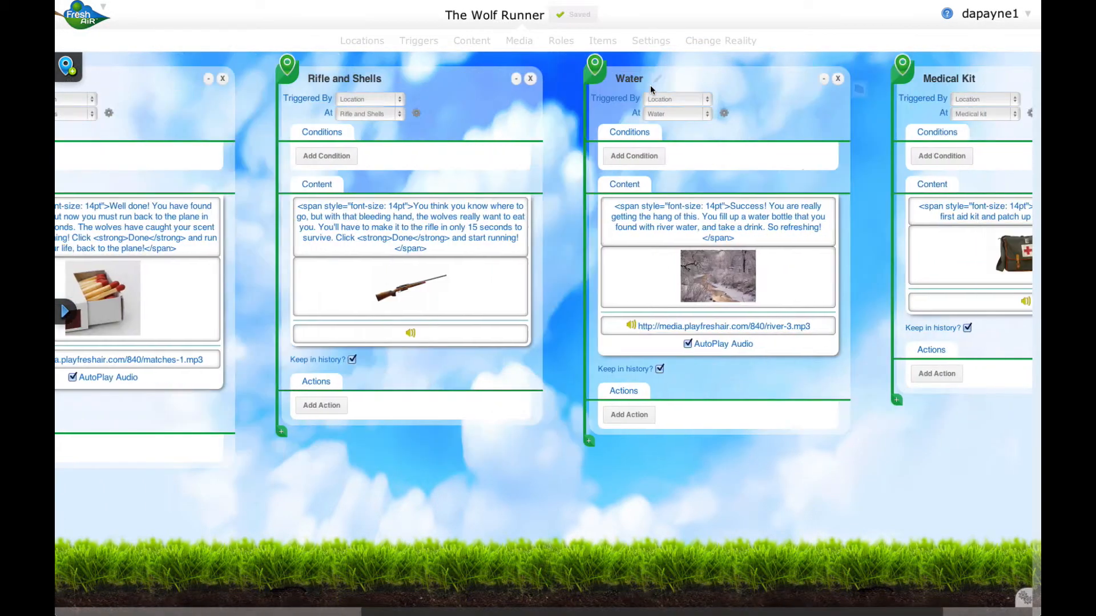
scroll(650, 84, left, 10)
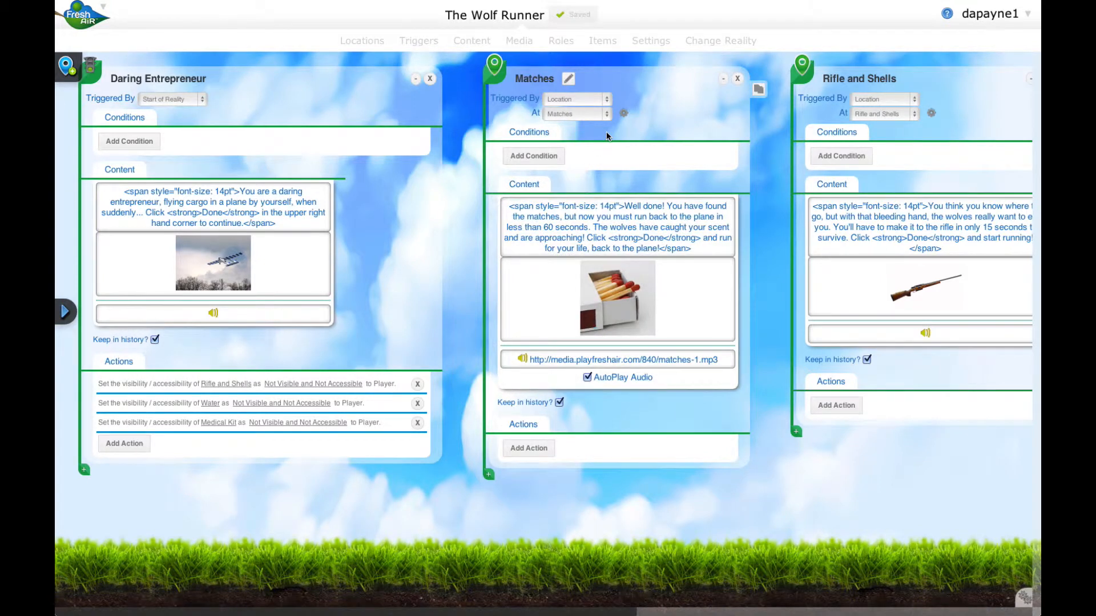
scroll(606, 131, right, 3)
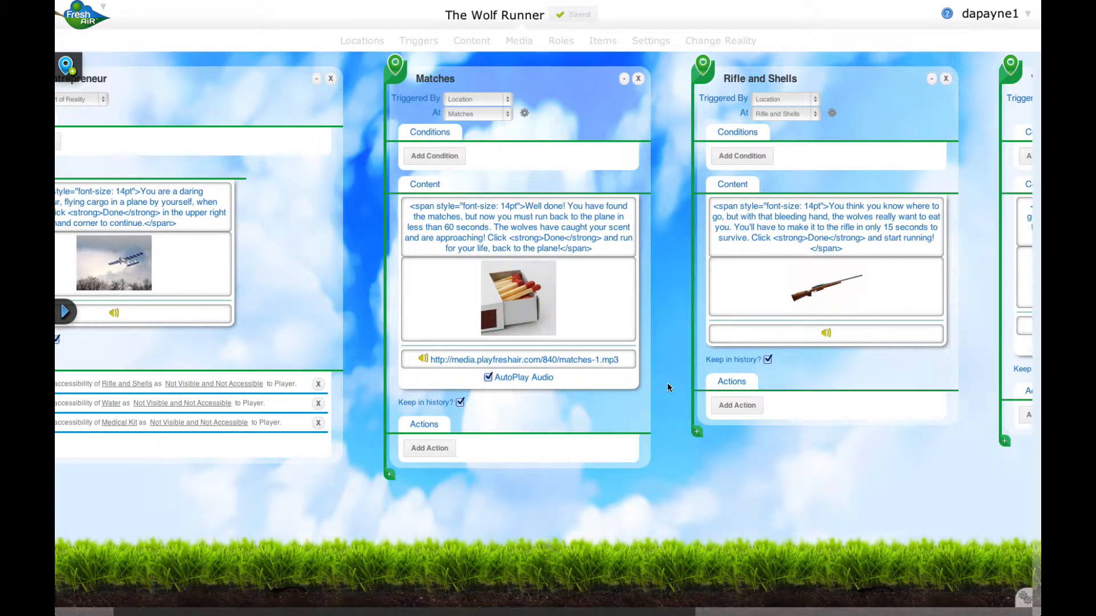
scroll(666, 383, left, 3)
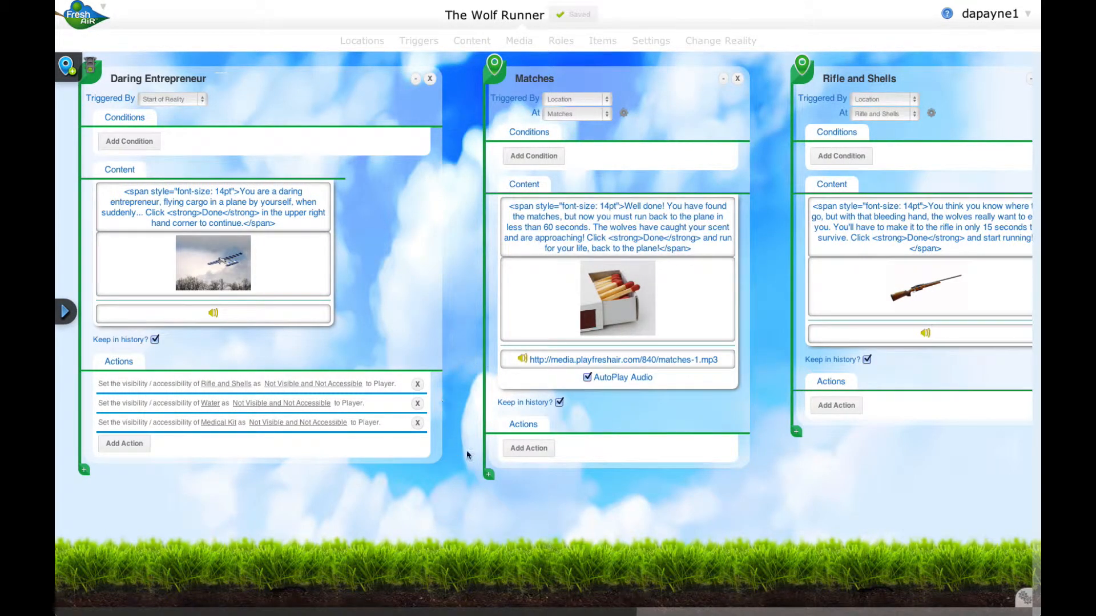
click(535, 450)
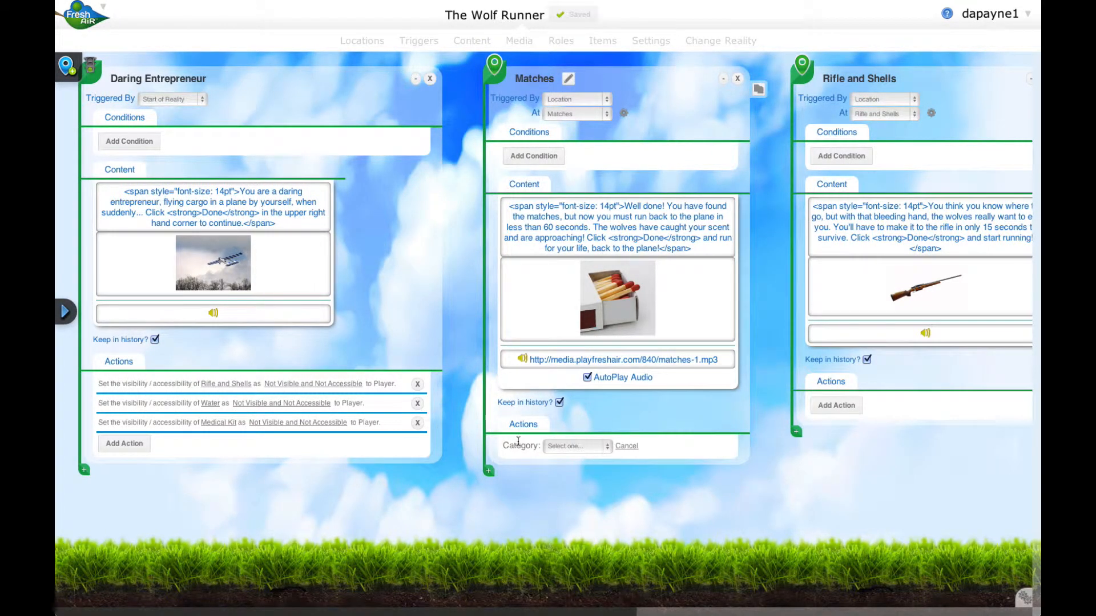
click(557, 448)
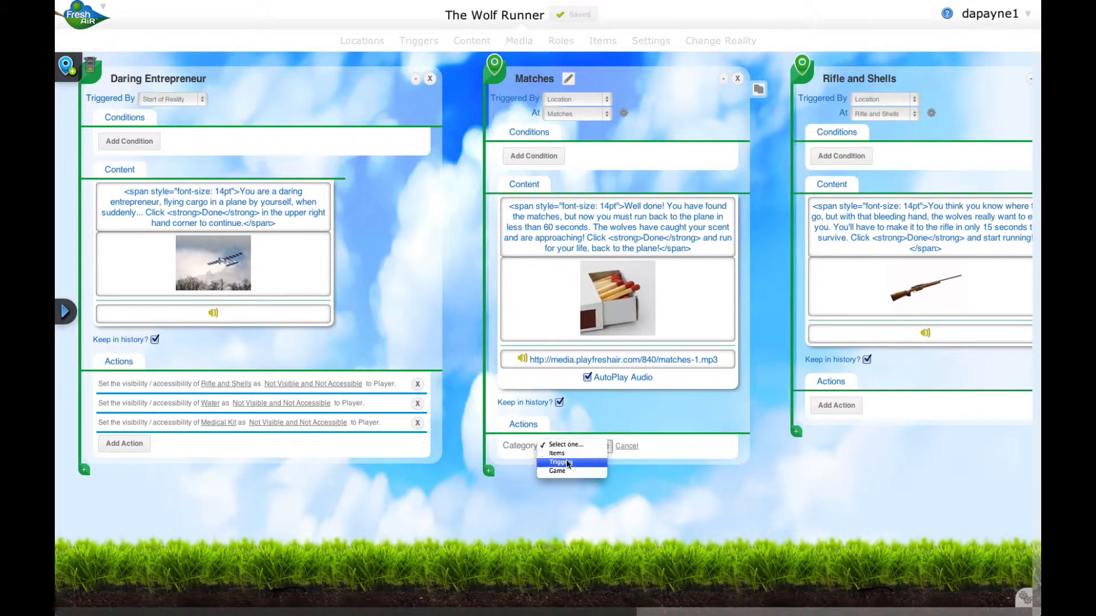
click(561, 462)
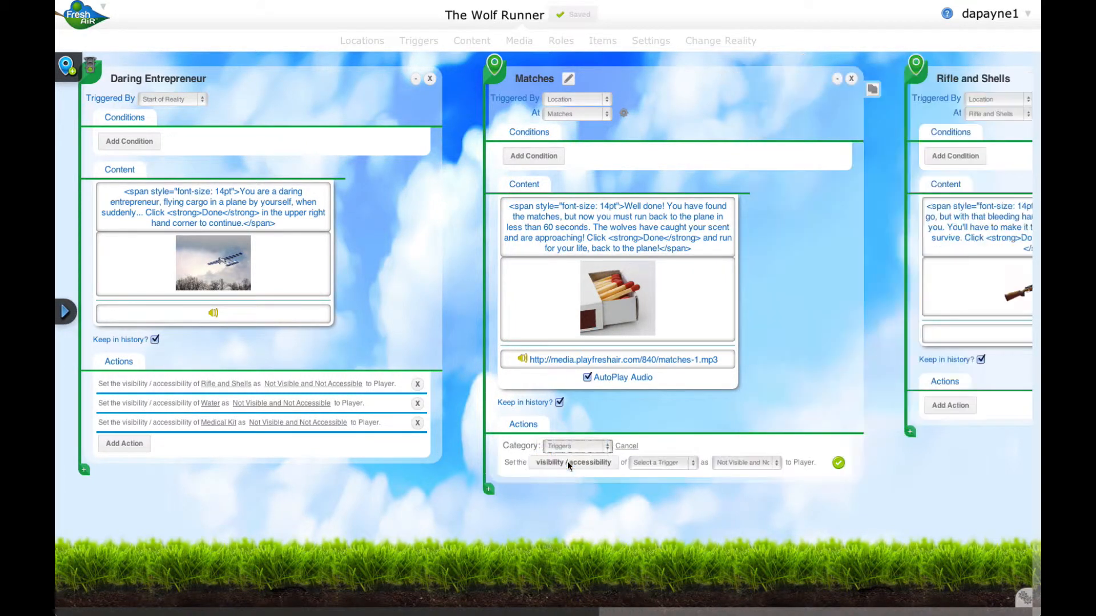
click(695, 464)
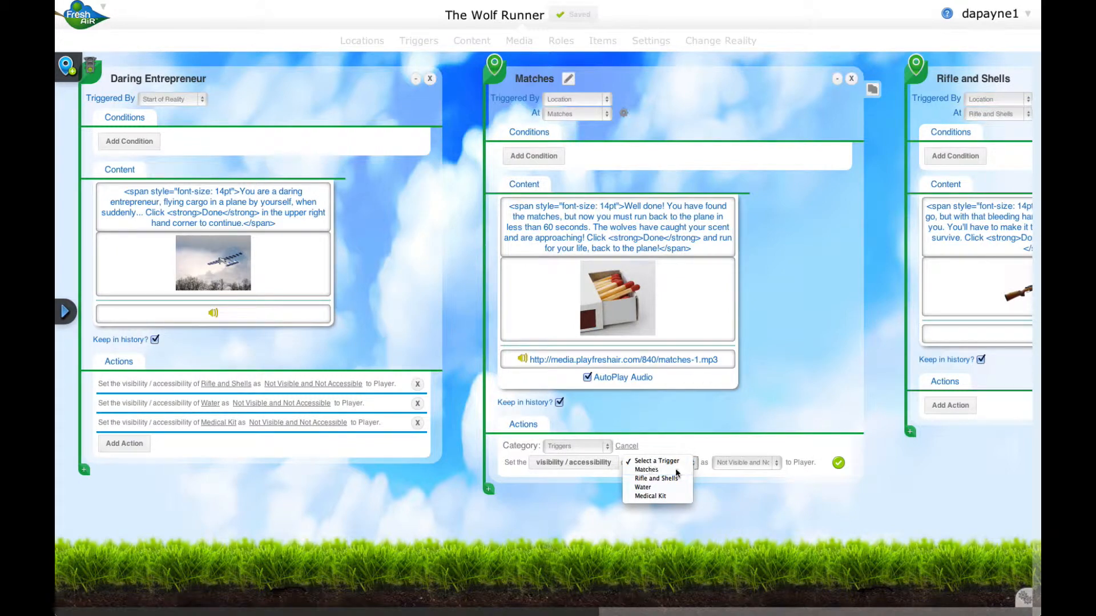
click(675, 470)
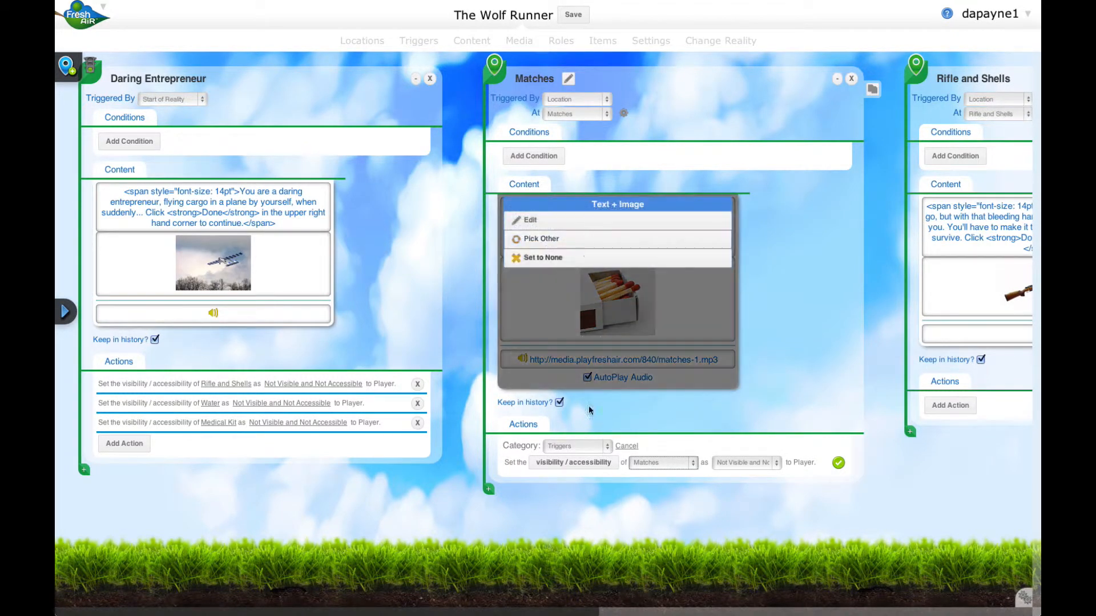
click(775, 466)
click(776, 461)
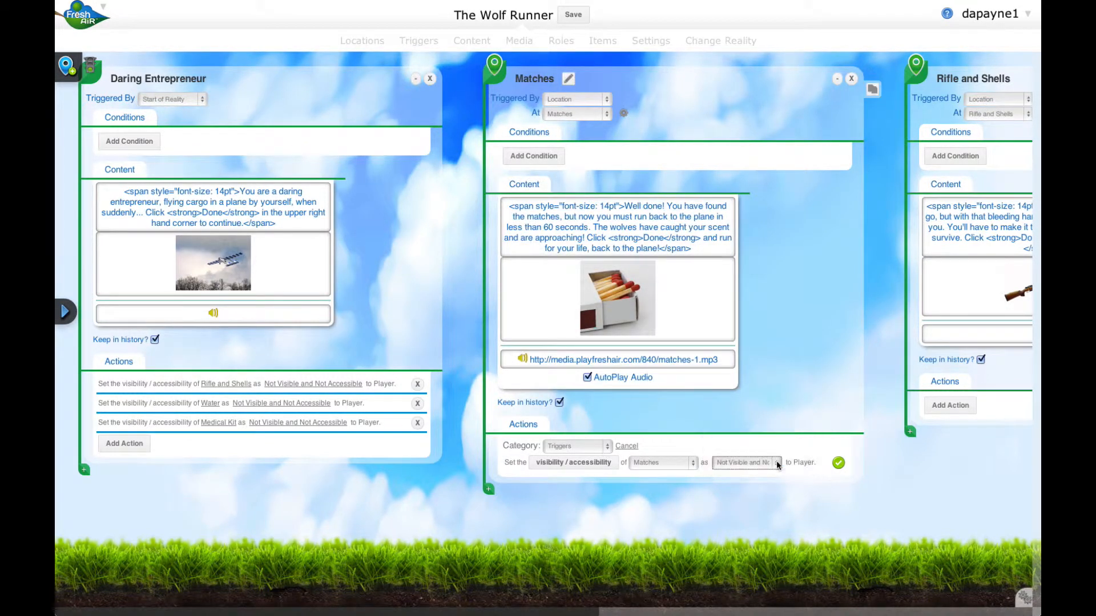
click(837, 463)
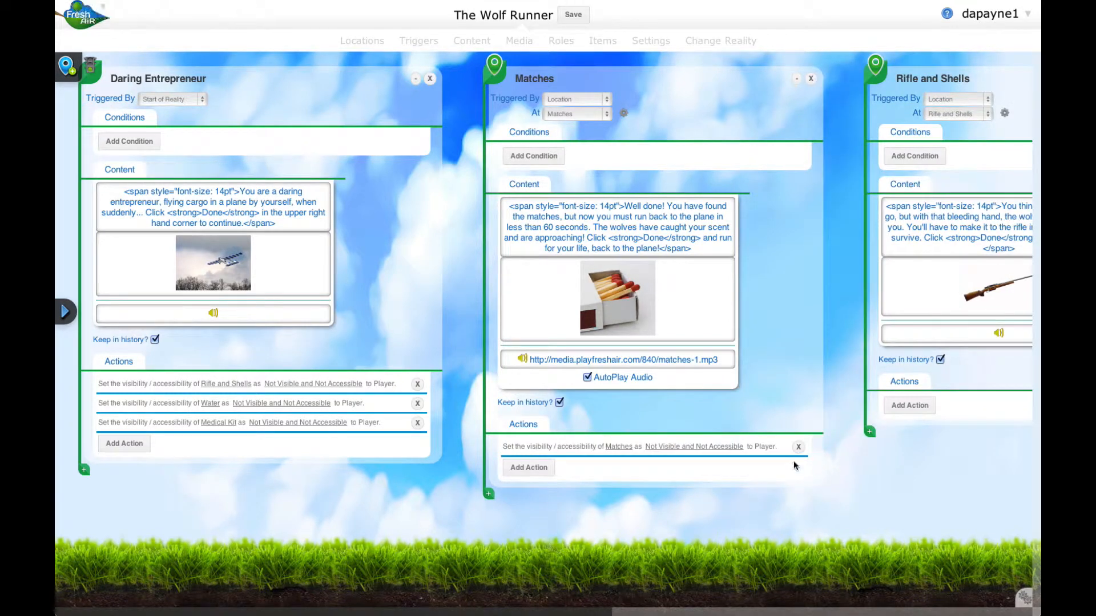
Add a second action to the Matches trigger that sets Rifle and Shells as Visible and Accessible
click(528, 467)
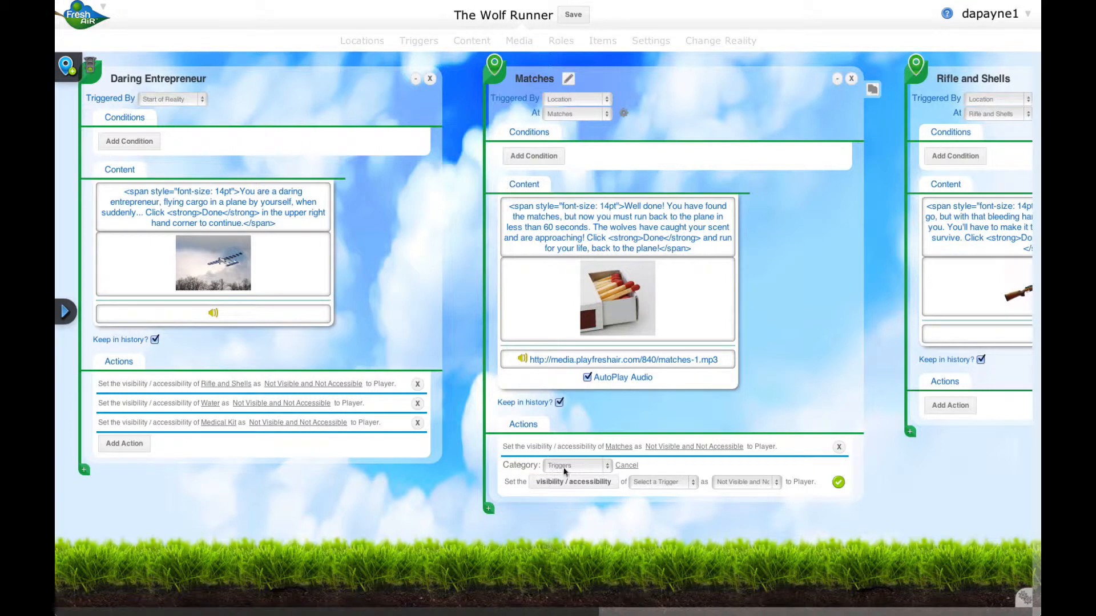
click(652, 483)
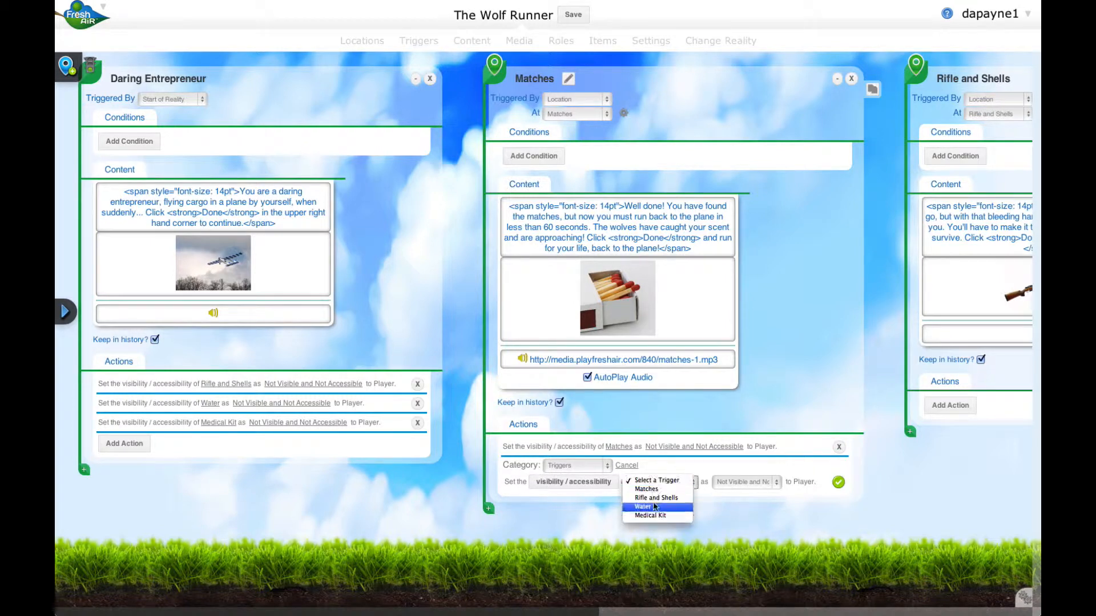
click(654, 500)
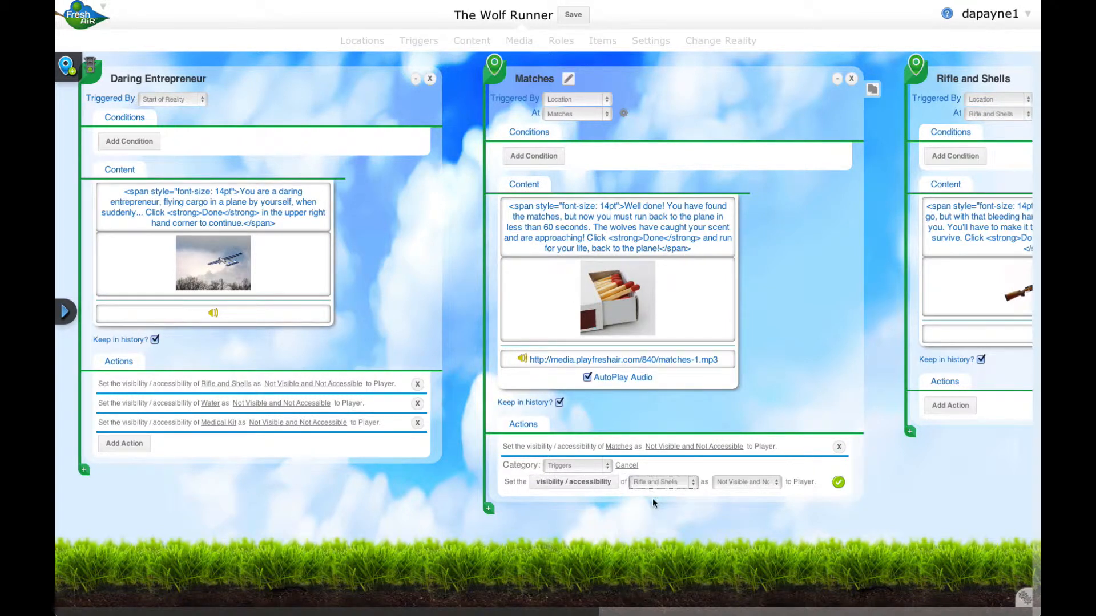
click(724, 485)
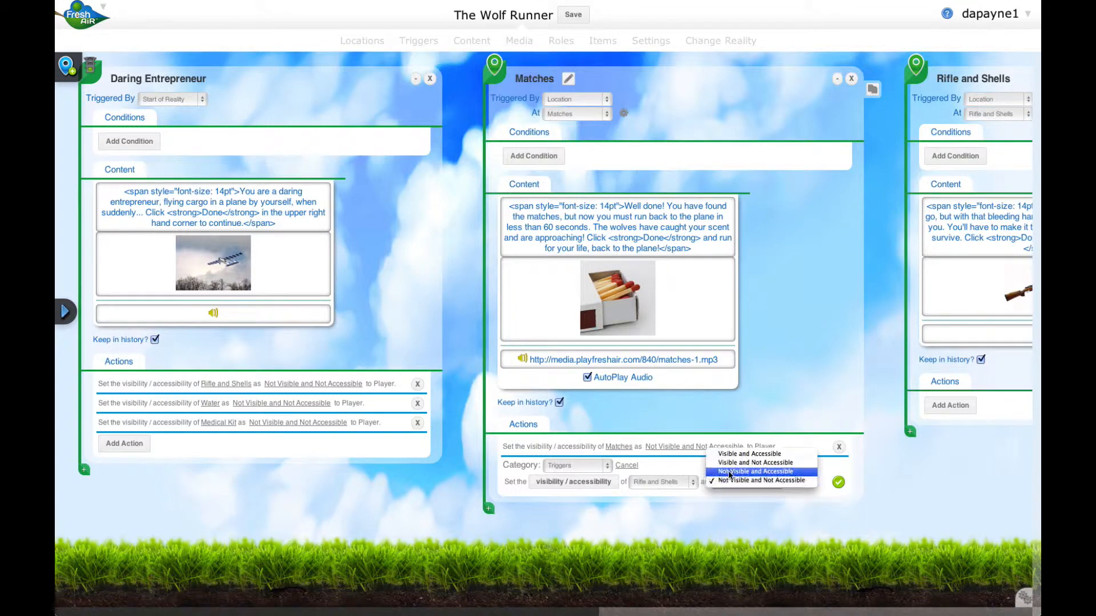
click(732, 453)
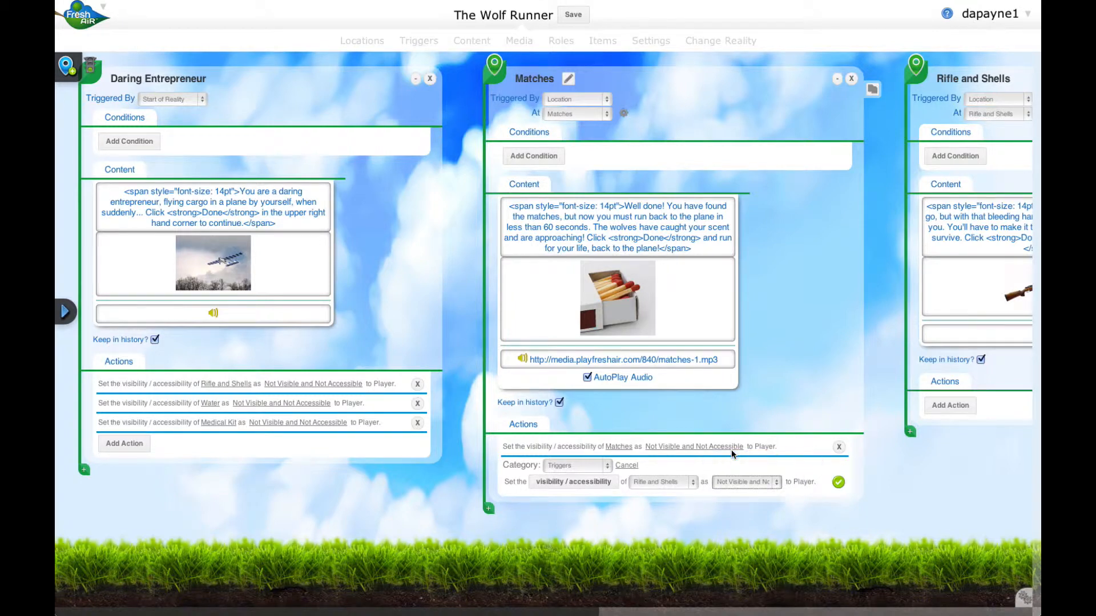
click(839, 483)
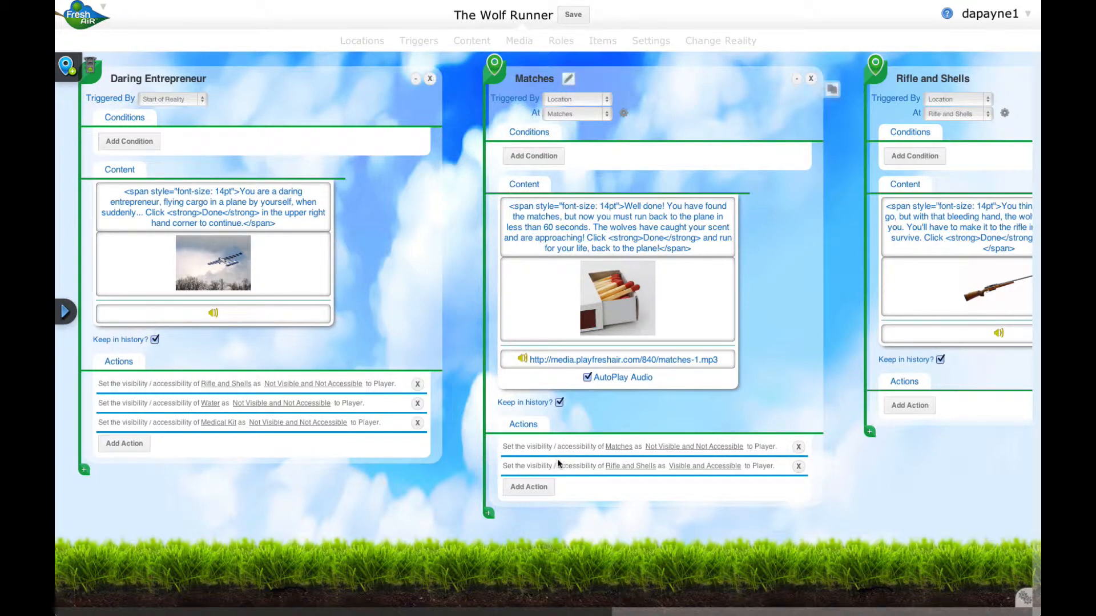
scroll(558, 464, right, 5)
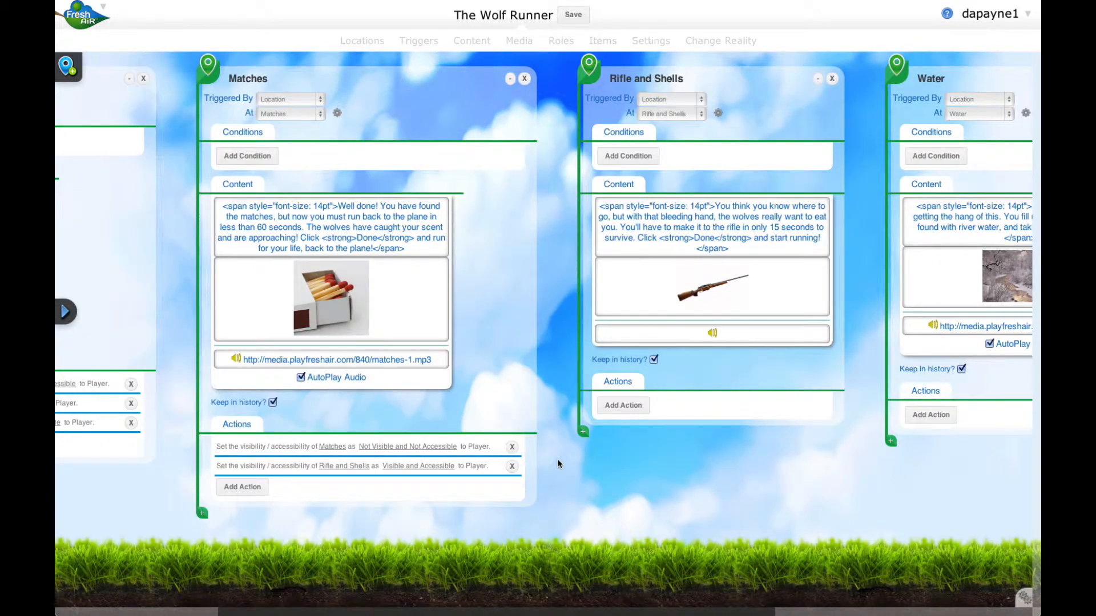
scroll(558, 463, left, 5)
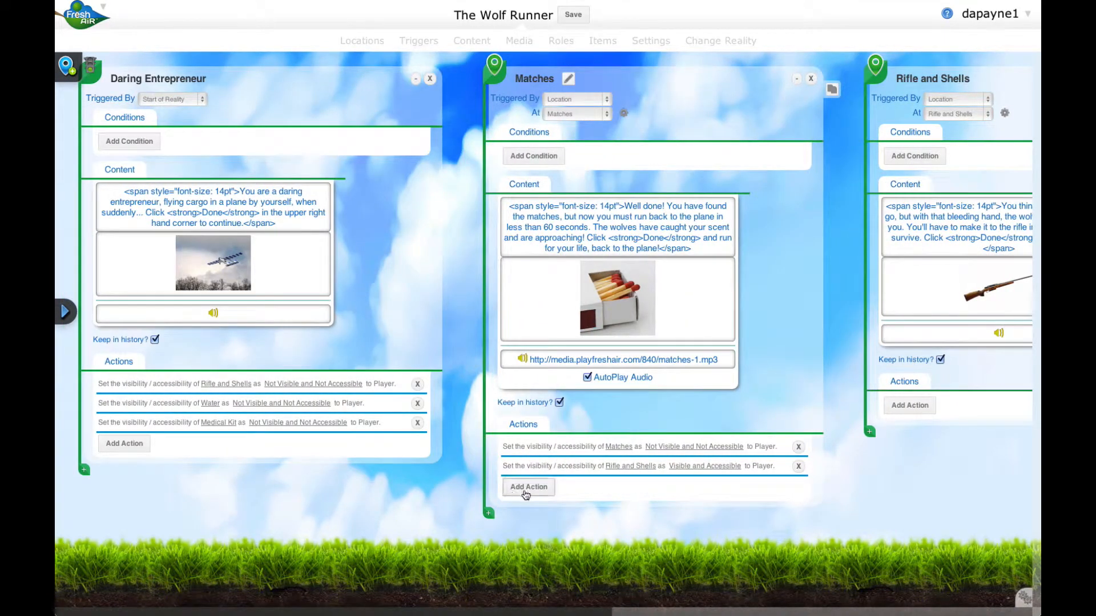
Add a Triggers action to the Rifle and Shells trigger that sets Rifle and Shells itself as Not Visible and Not Accessible
scroll(525, 495, right, 7)
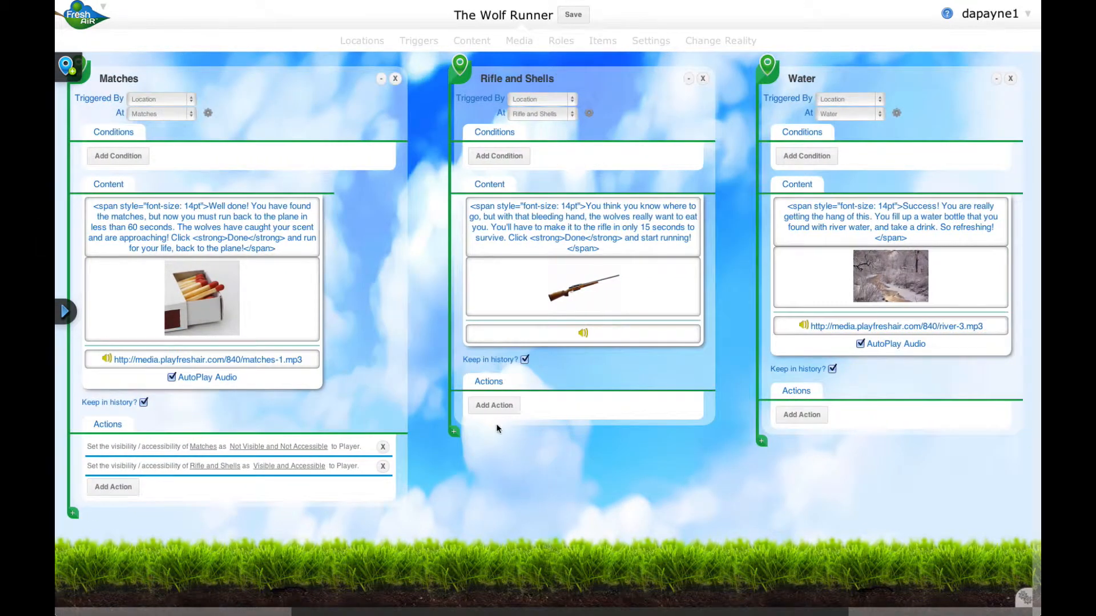
click(494, 405)
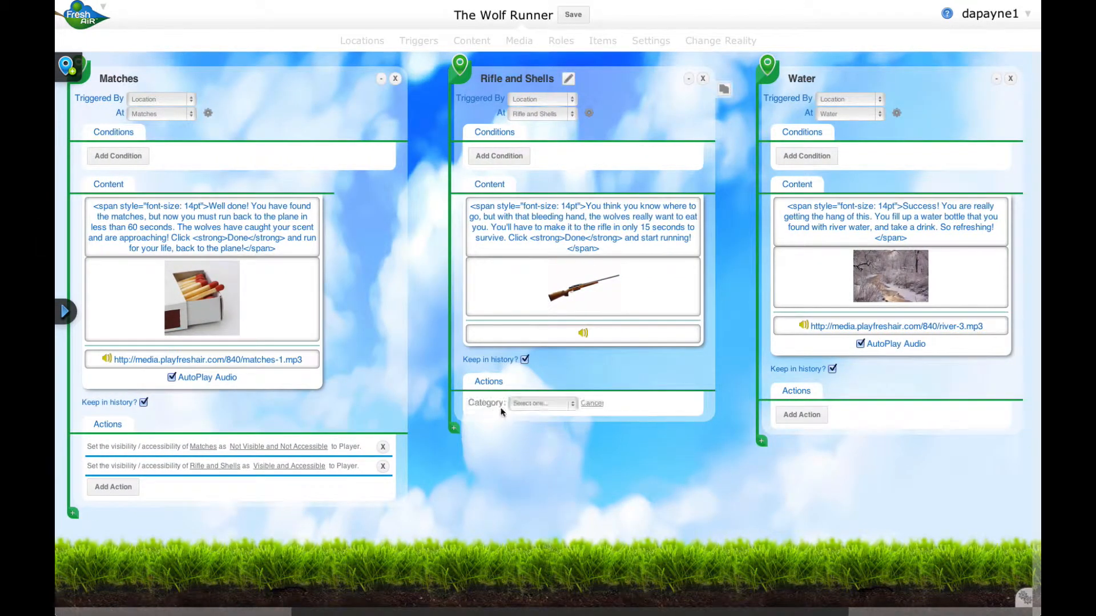
click(536, 402)
click(533, 420)
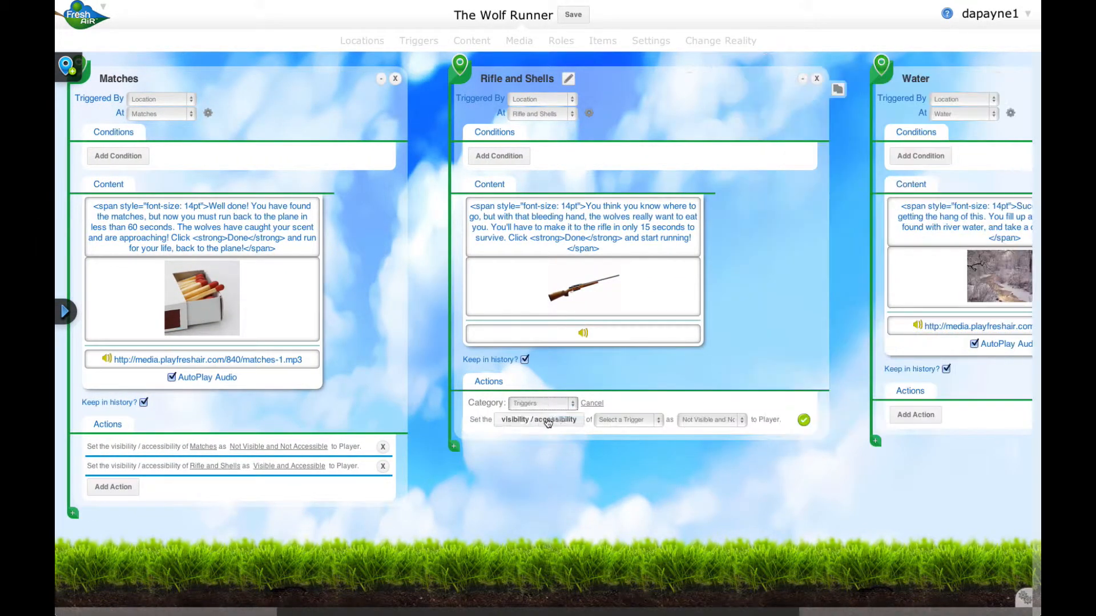
click(615, 420)
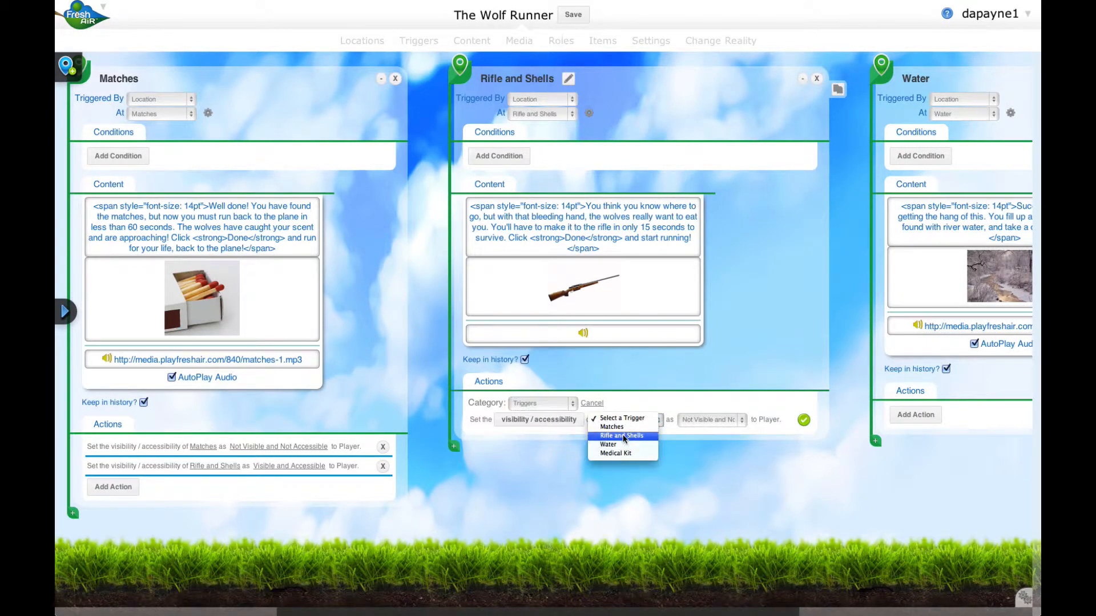
click(622, 436)
click(803, 423)
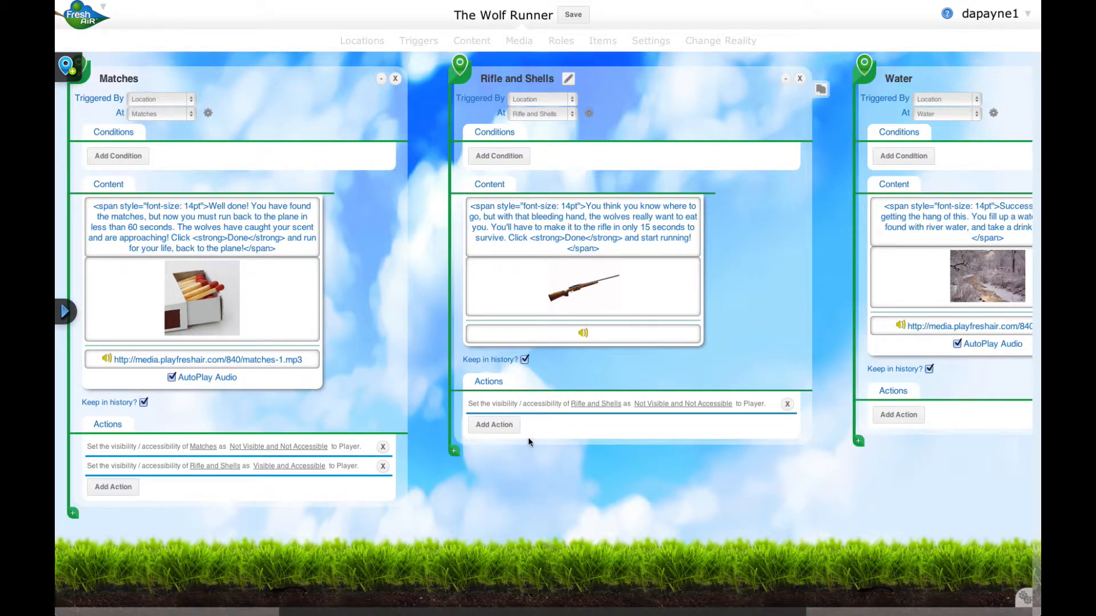
Add a second action to the Rifle and Shells trigger that sets Water as Visible and Accessible
click(494, 424)
click(599, 438)
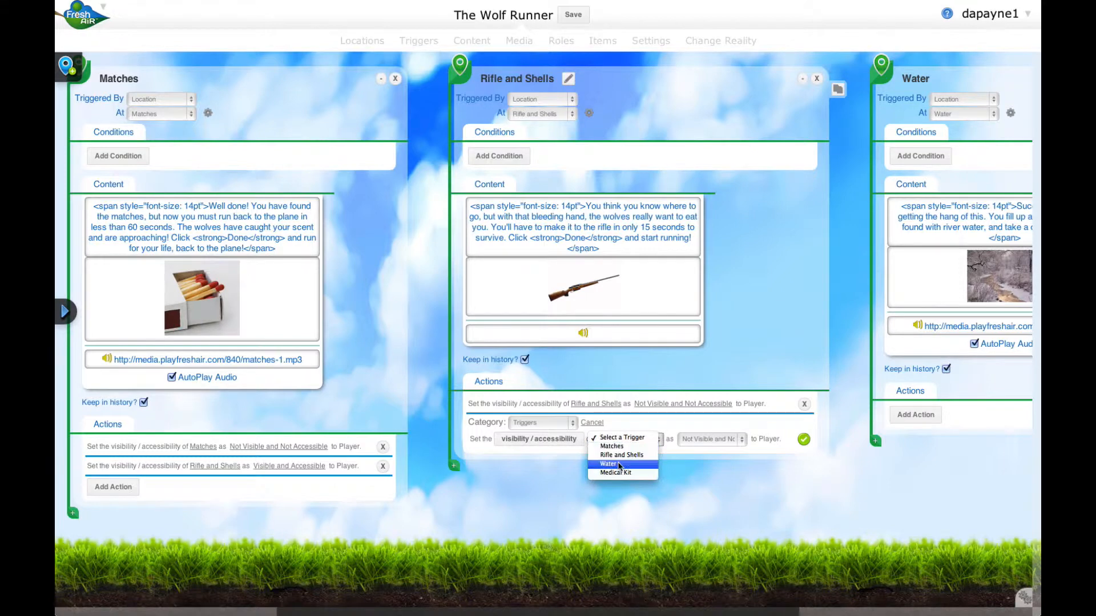
click(619, 464)
click(695, 439)
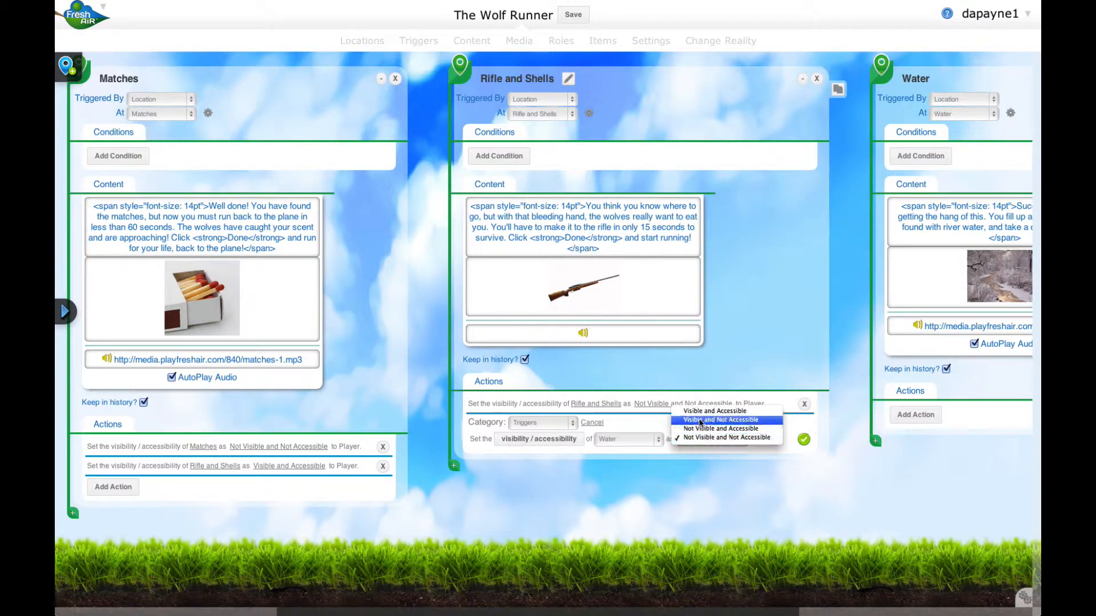
click(701, 412)
click(803, 439)
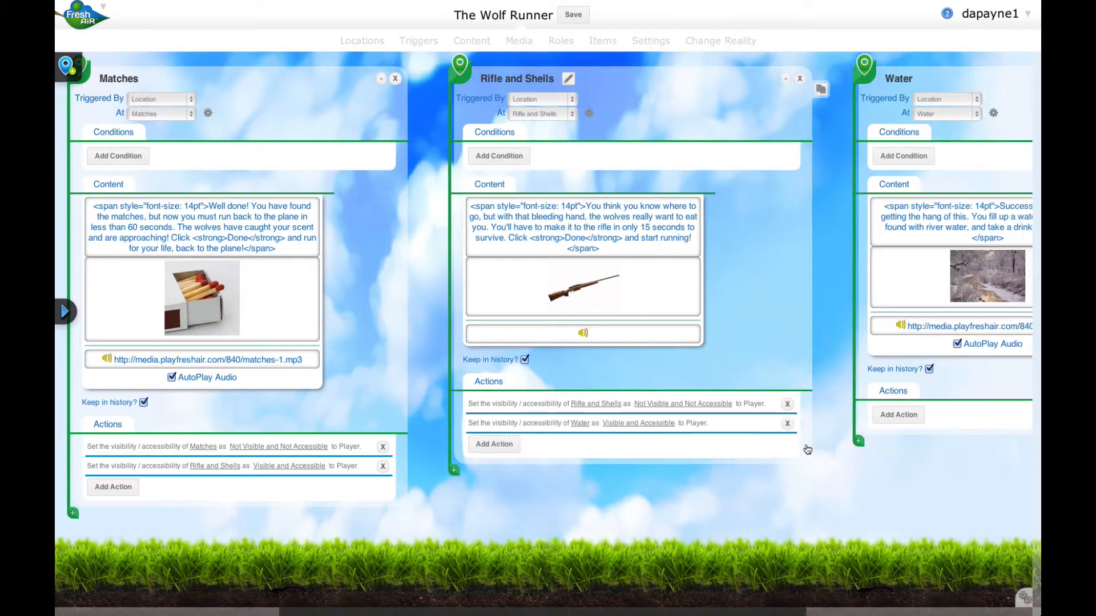
Add a Triggers action to the Water trigger that sets Water itself as Not Visible and Not Accessible
scroll(645, 447, right, 5)
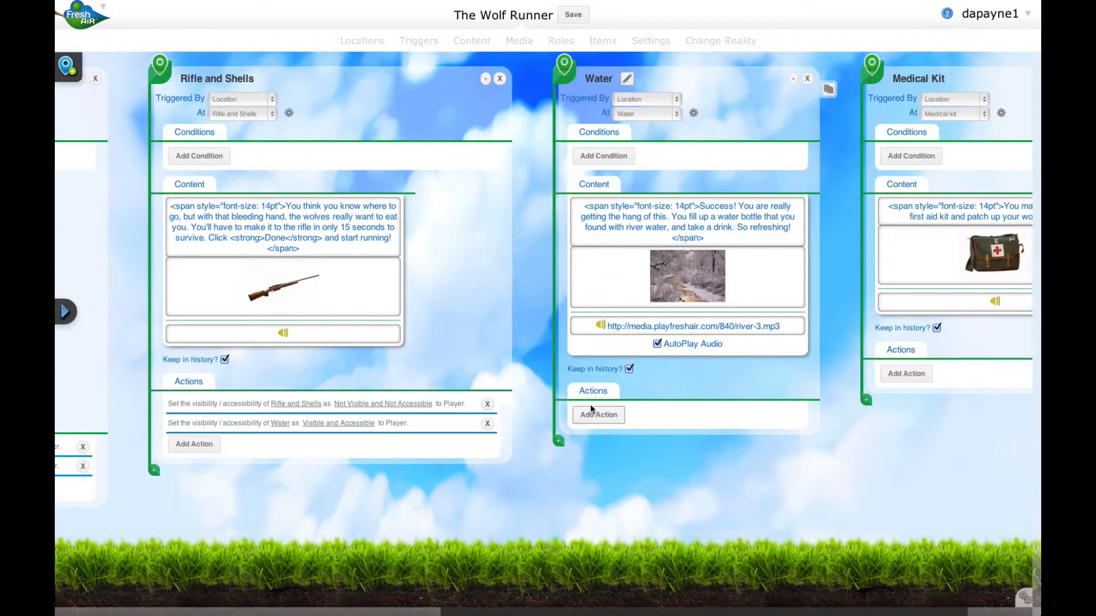
click(597, 415)
click(642, 412)
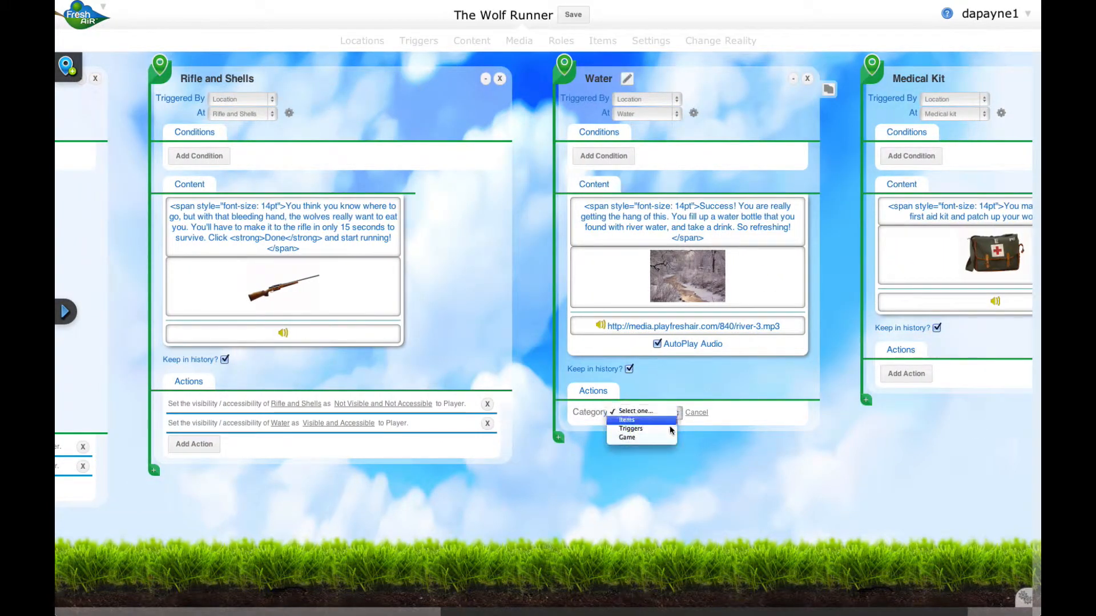
click(667, 429)
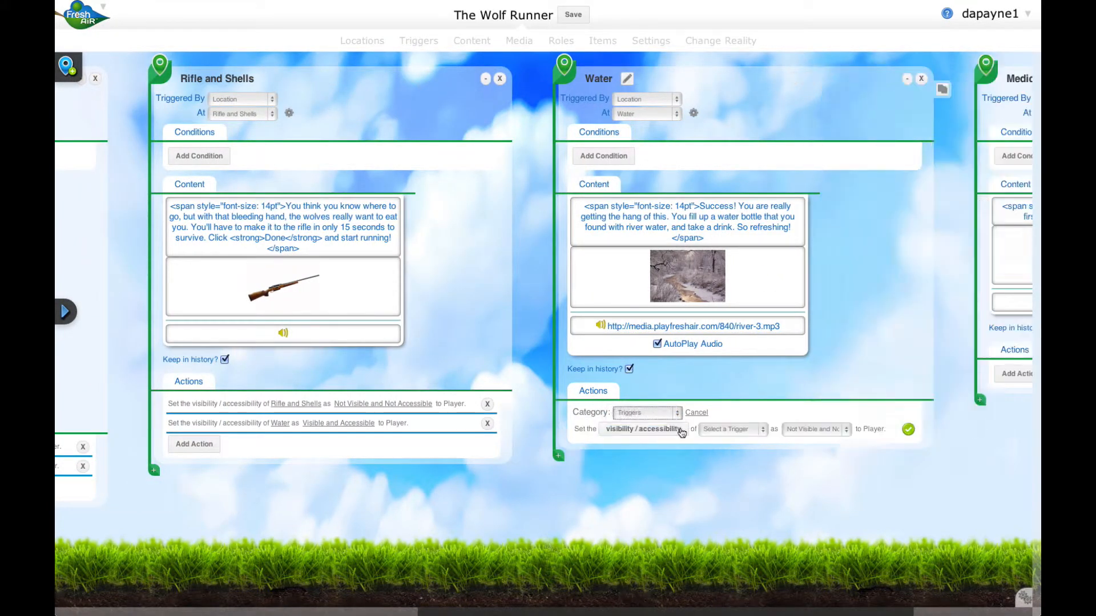
click(720, 429)
click(717, 455)
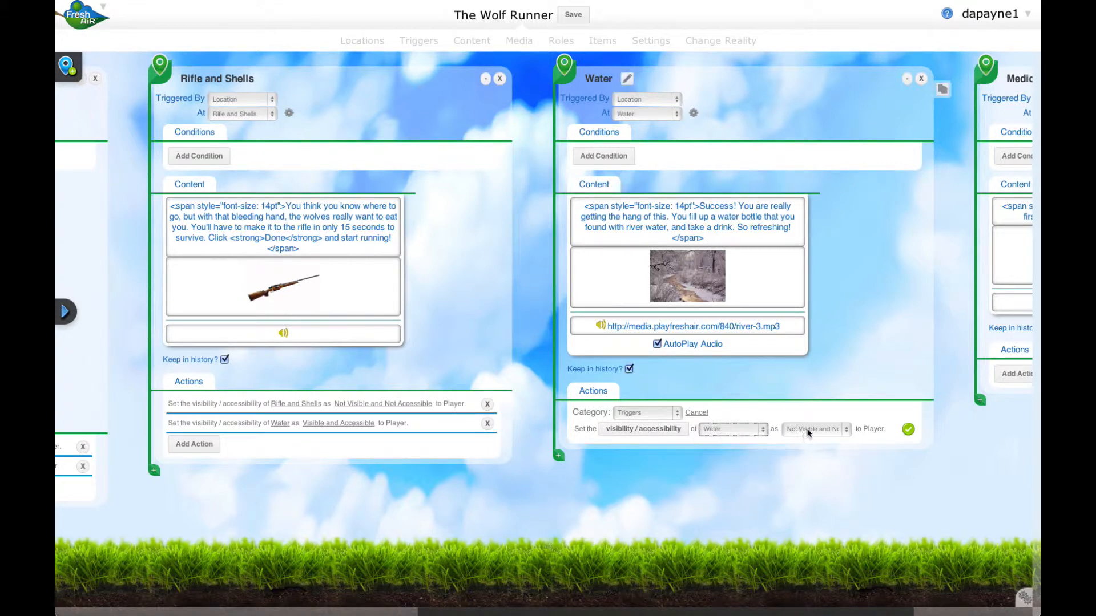
click(908, 430)
Add a second action to the Water trigger that sets Medical Kit as Visible and Accessible, and save the project
click(593, 433)
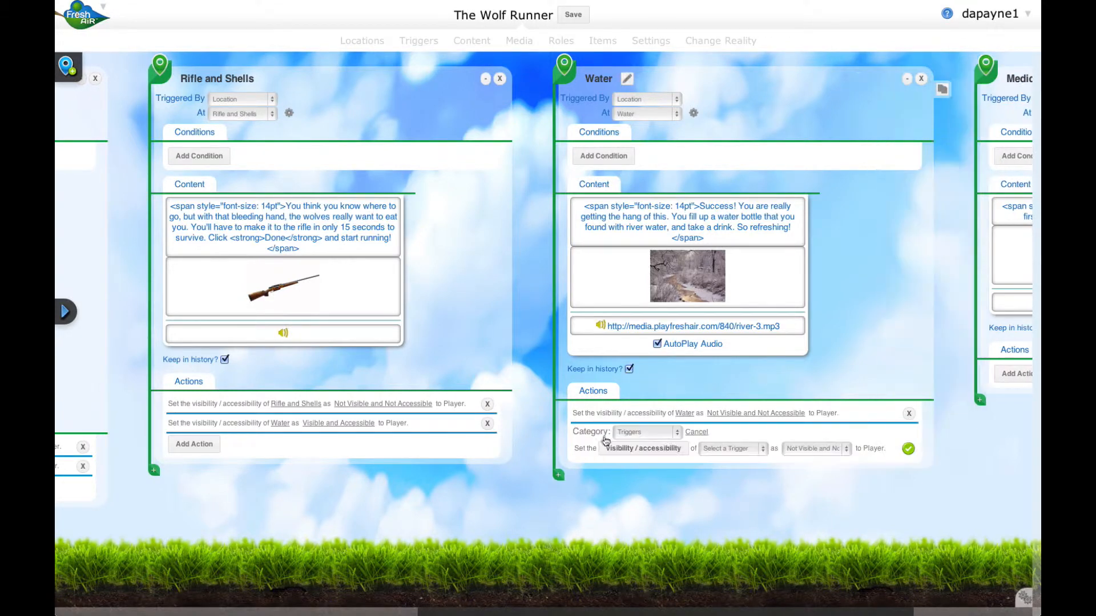
click(715, 450)
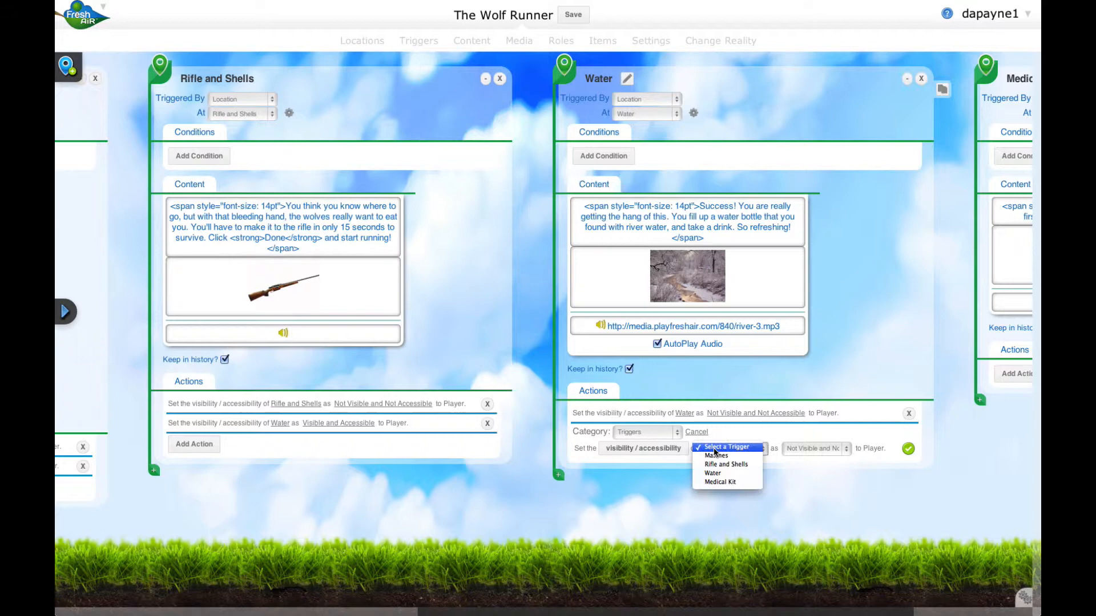
click(720, 481)
click(815, 450)
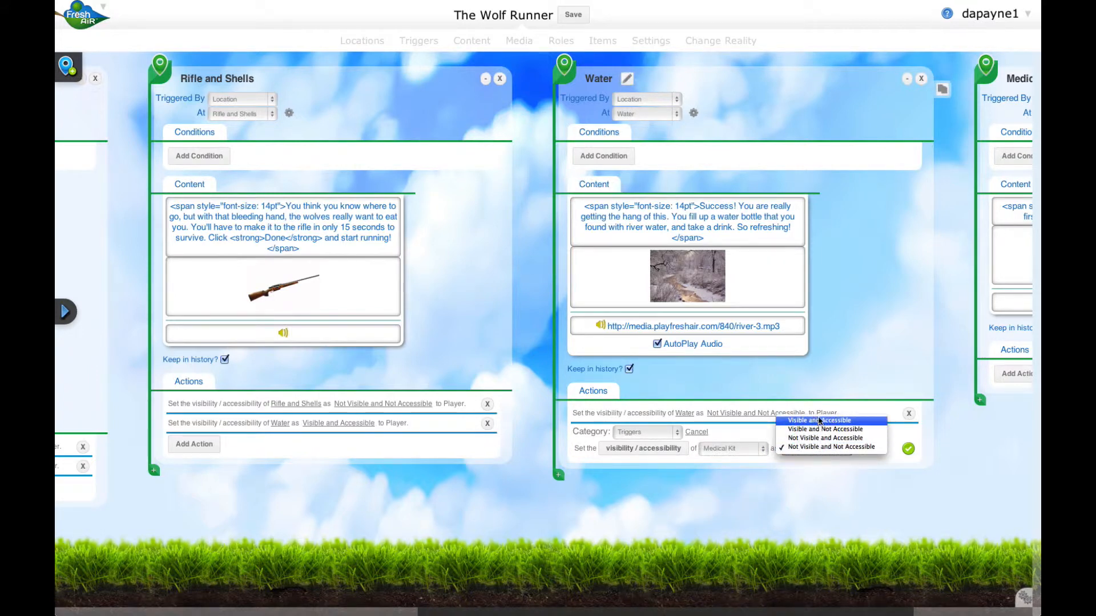
click(819, 422)
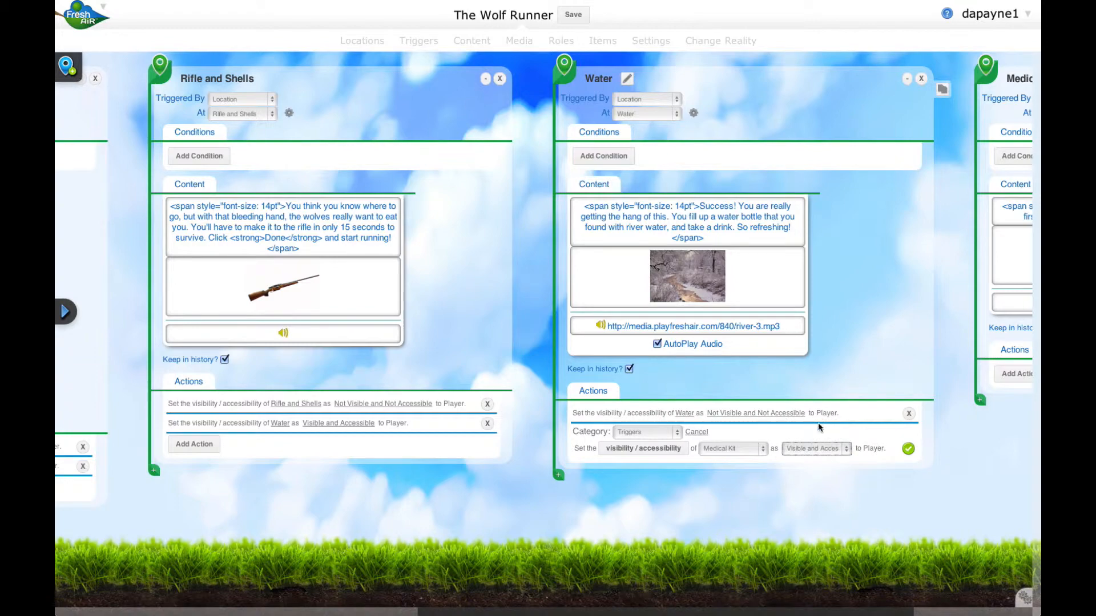
click(908, 449)
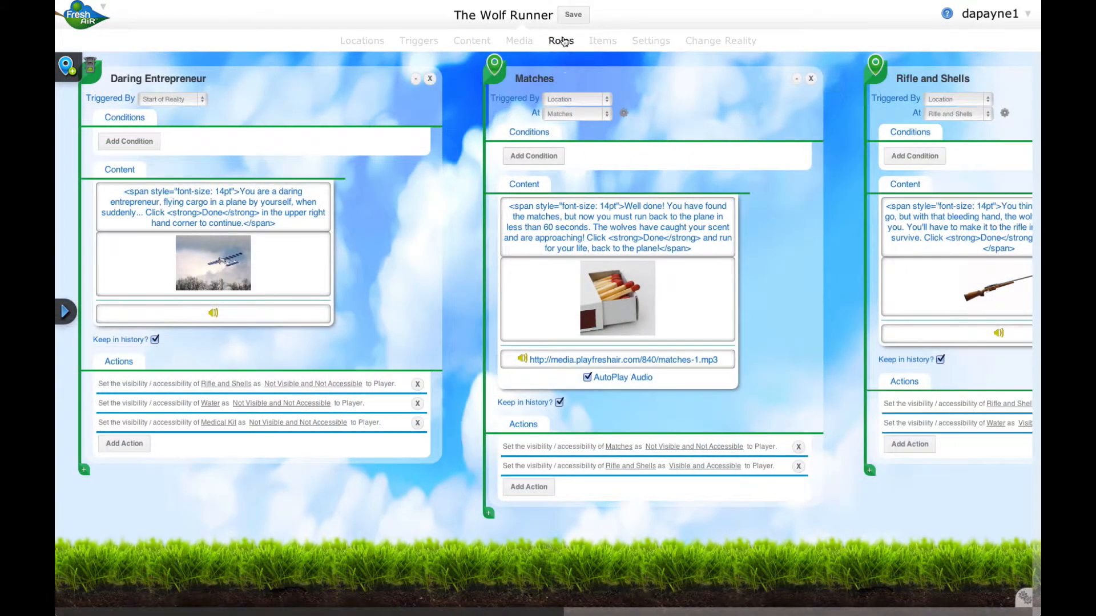
click(571, 16)
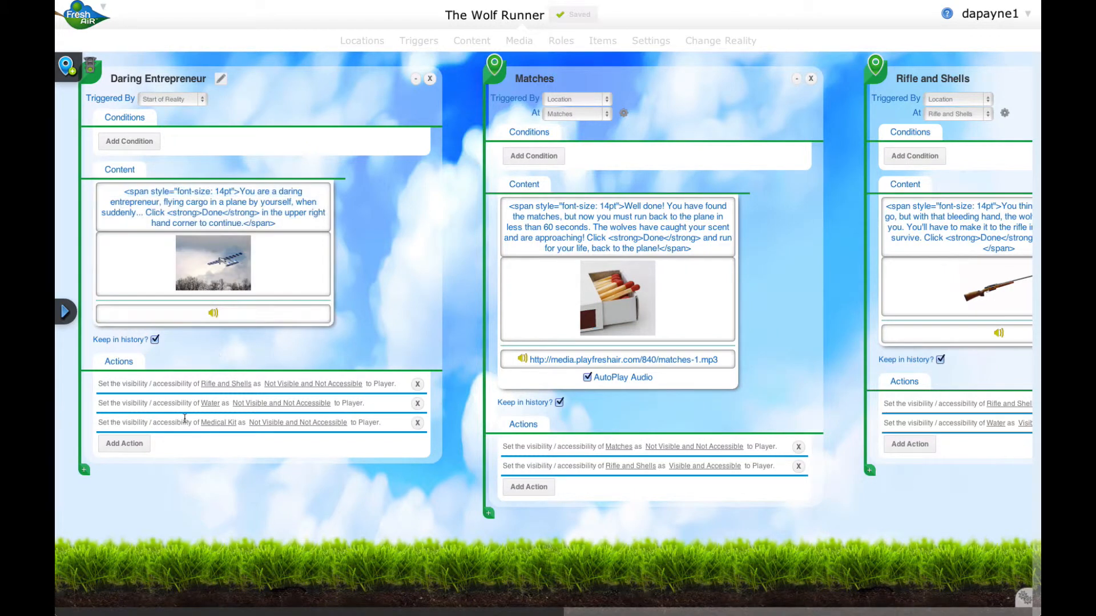
Examine the visibility, accessibility and combined modes of a new Triggers action on Daring Entrepreneur, and cancel without adding it
click(130, 453)
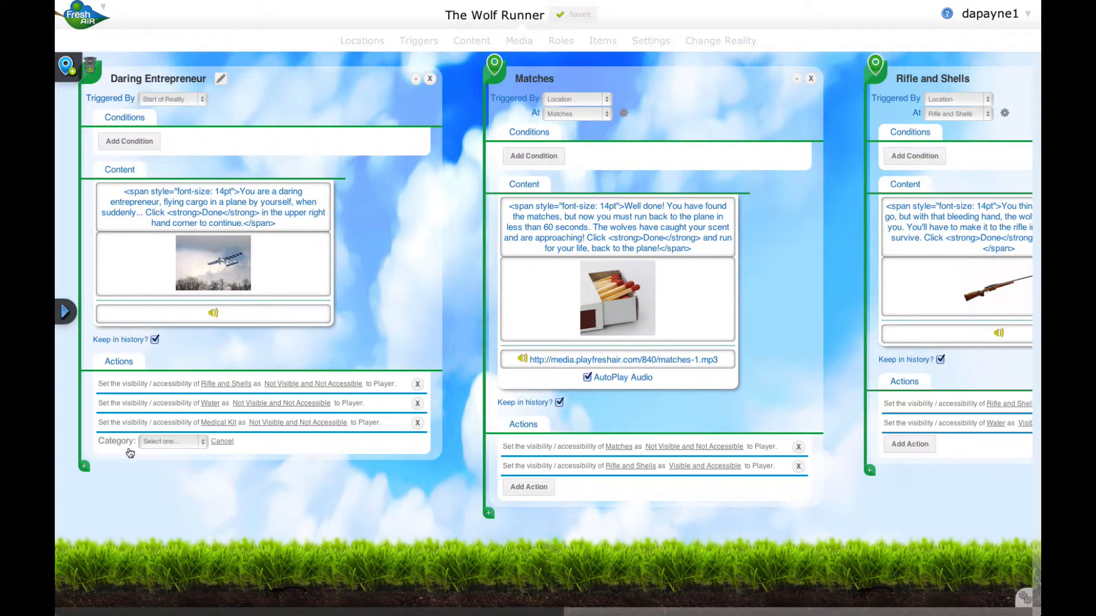
click(151, 444)
click(160, 455)
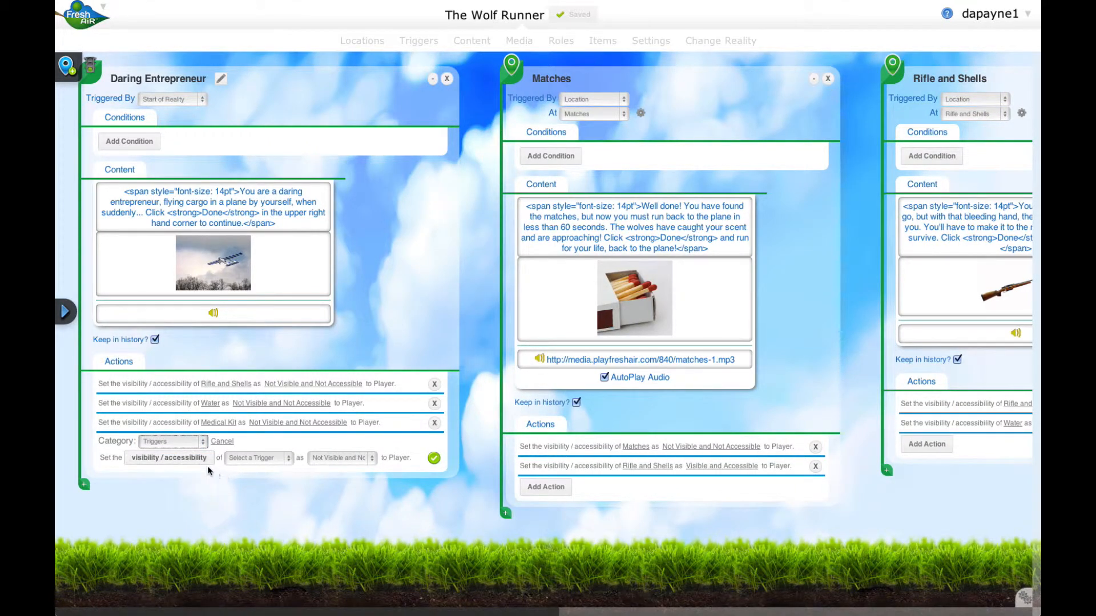
click(153, 461)
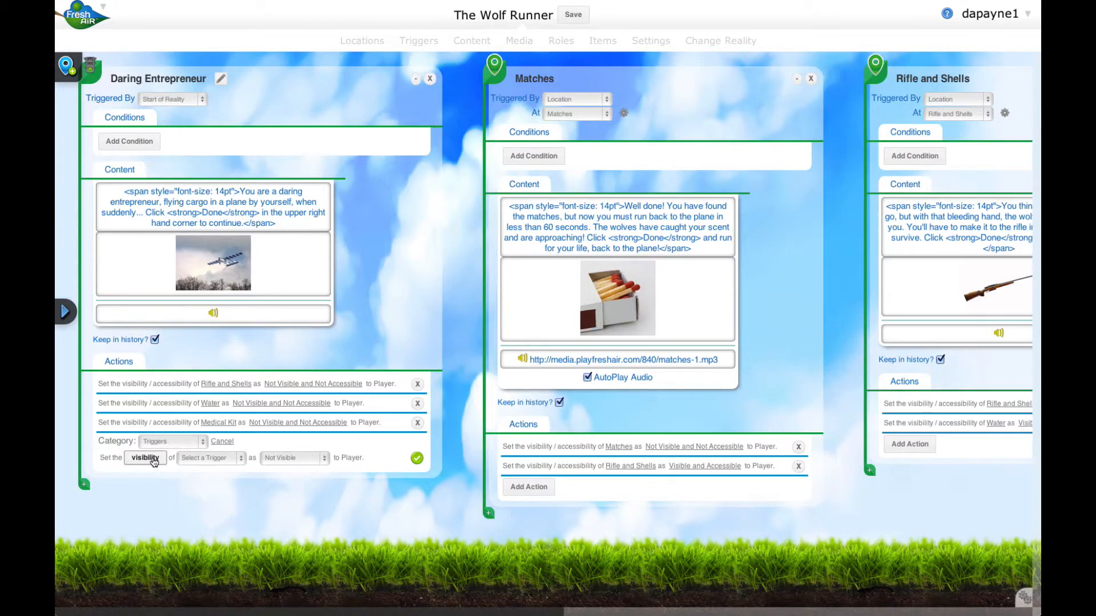
click(153, 460)
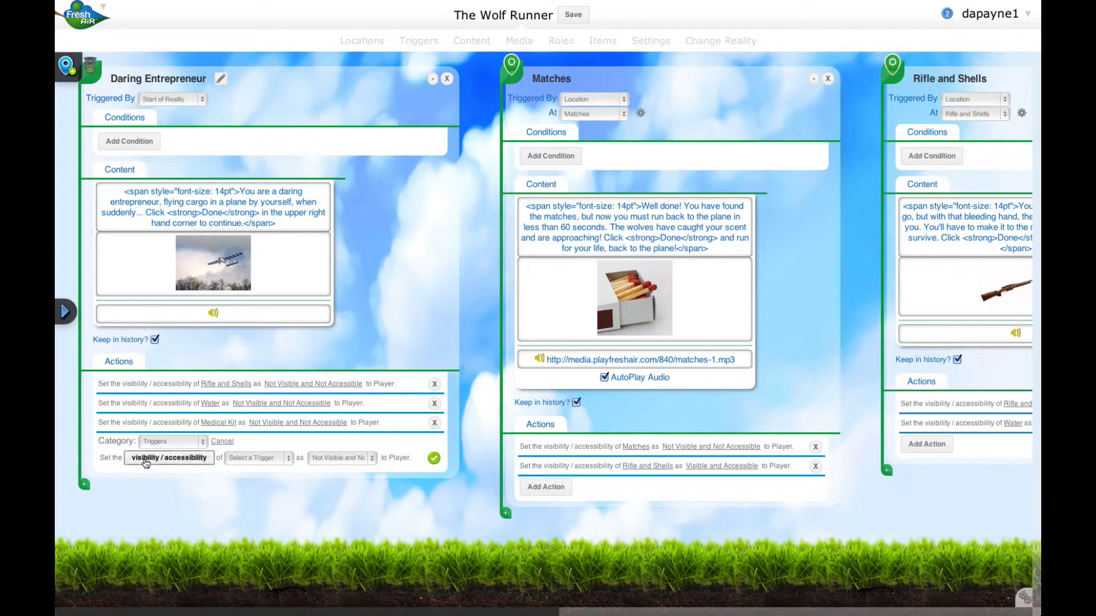
click(146, 462)
click(146, 463)
click(137, 461)
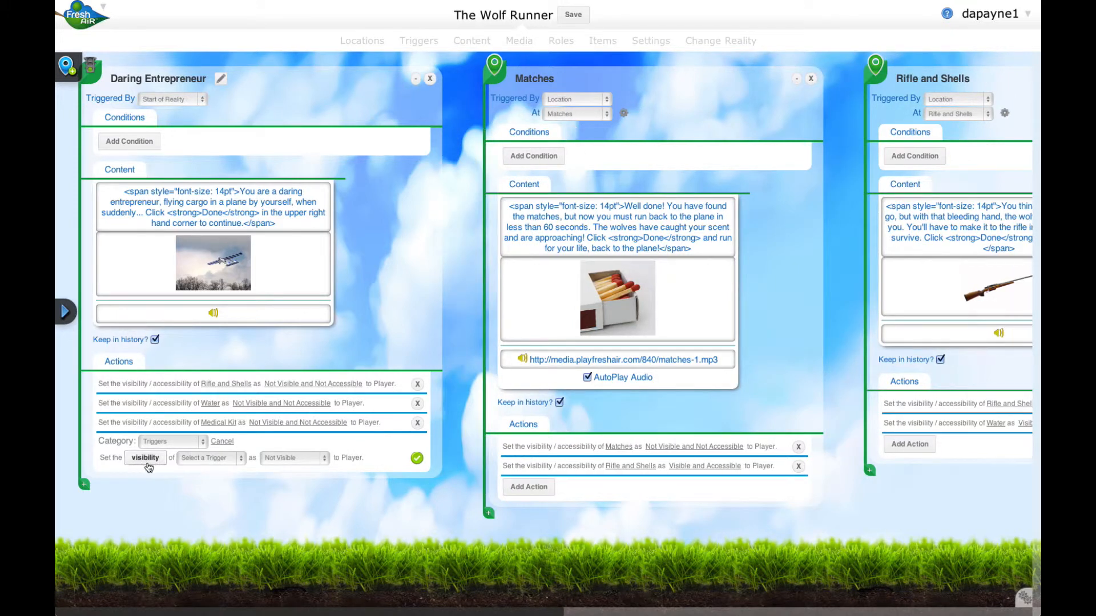
click(151, 465)
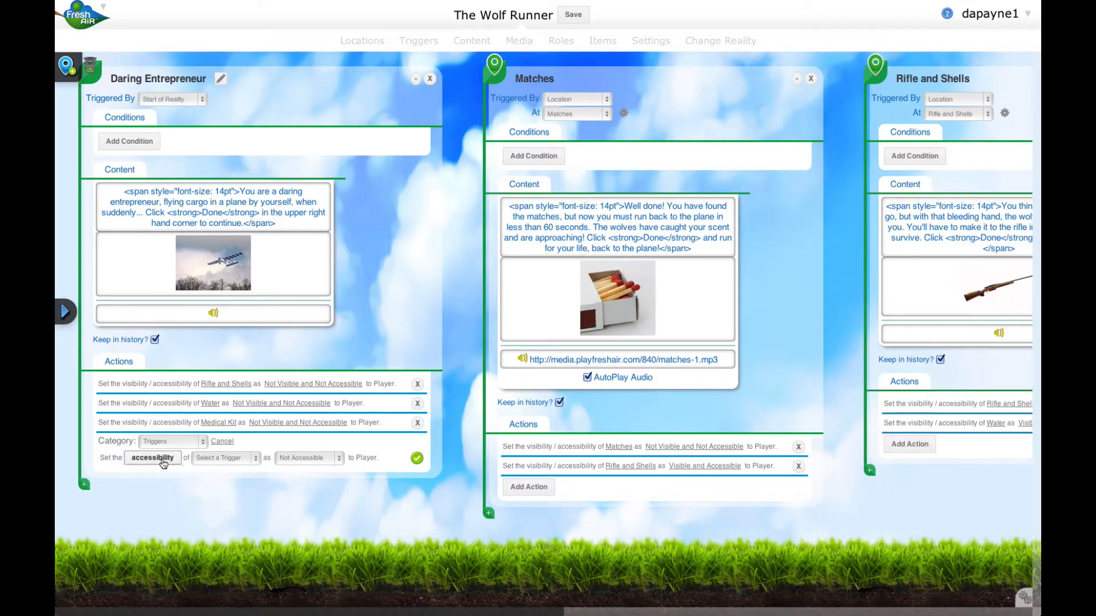
click(163, 463)
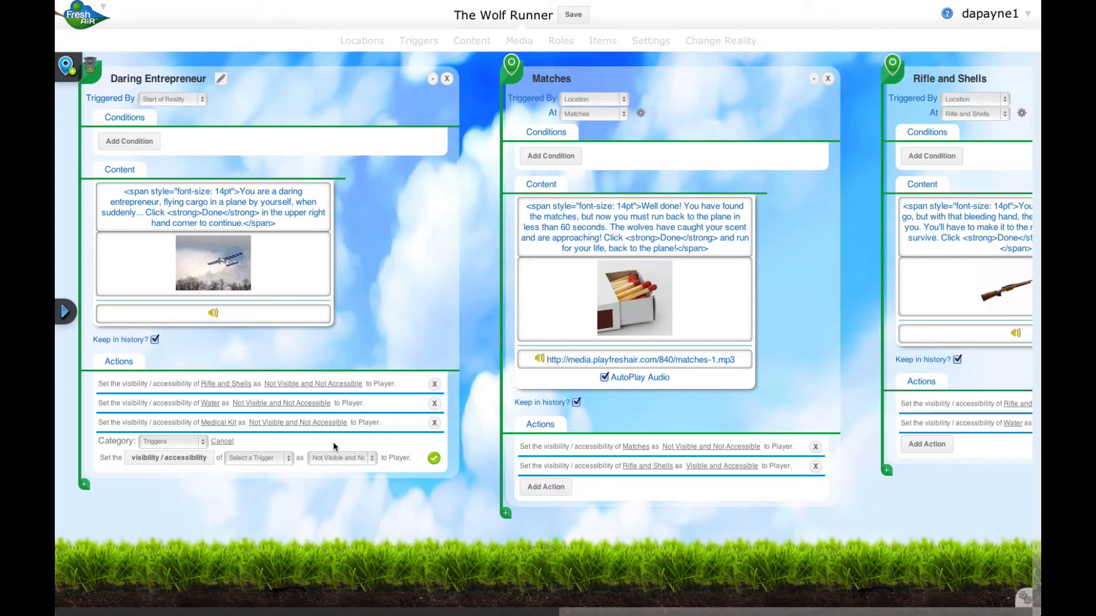
click(233, 443)
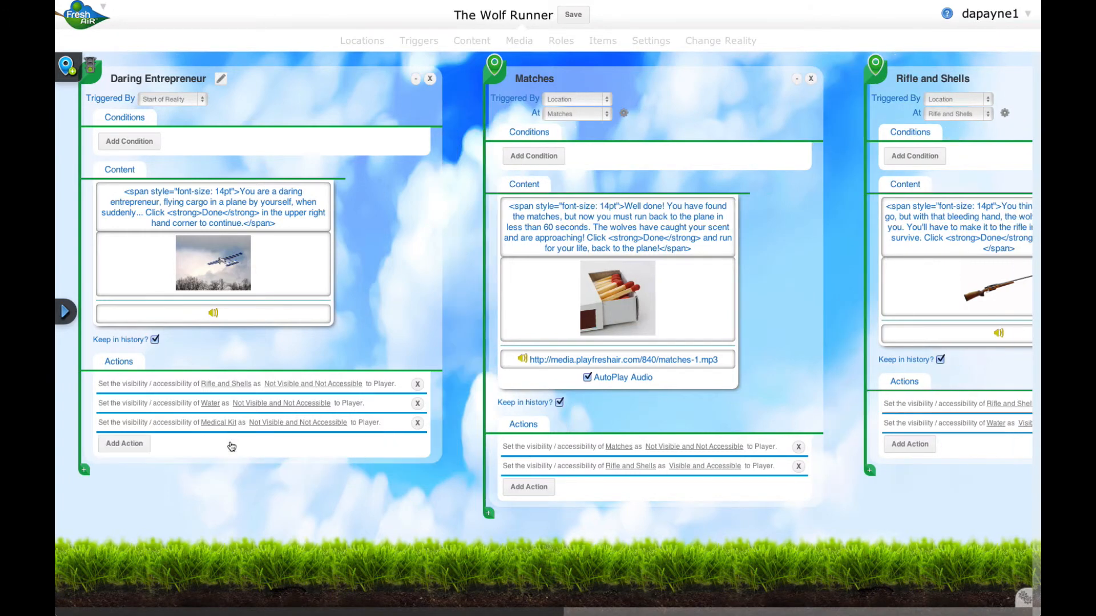